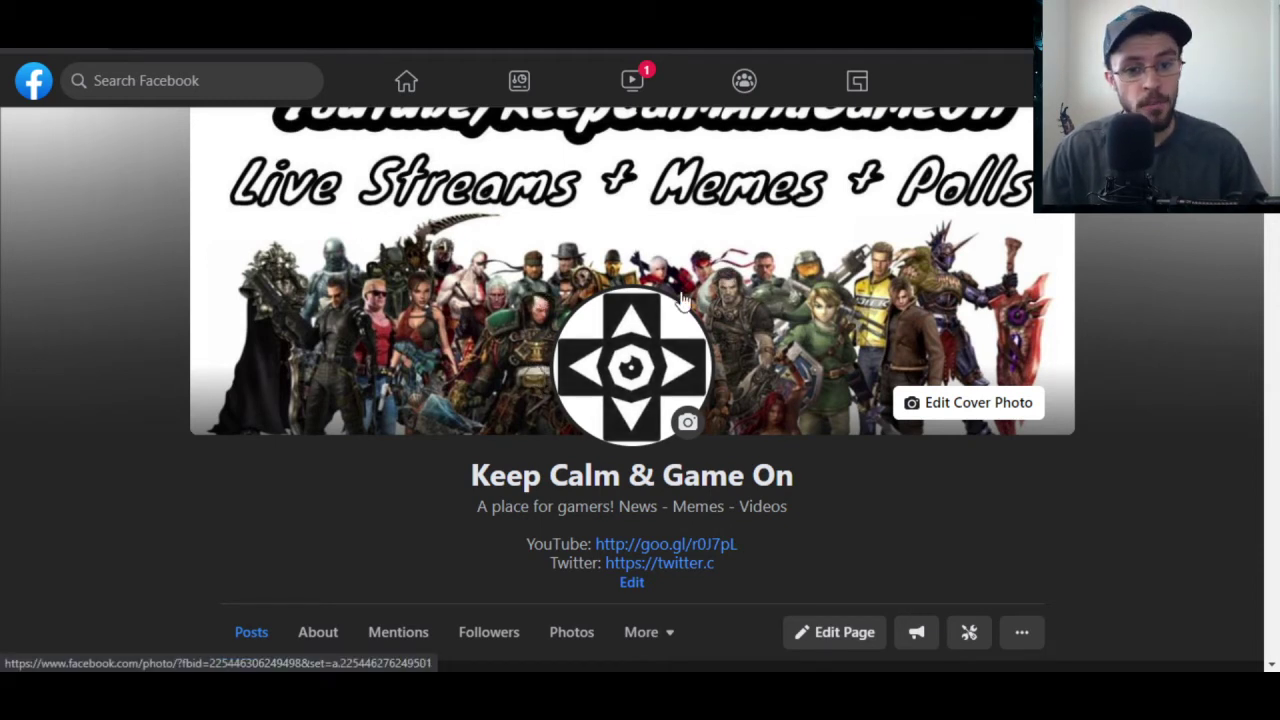
Start creating a live video from the Keep Calm & Game On page, using the Go live option.
scroll(705, 349, down, 4)
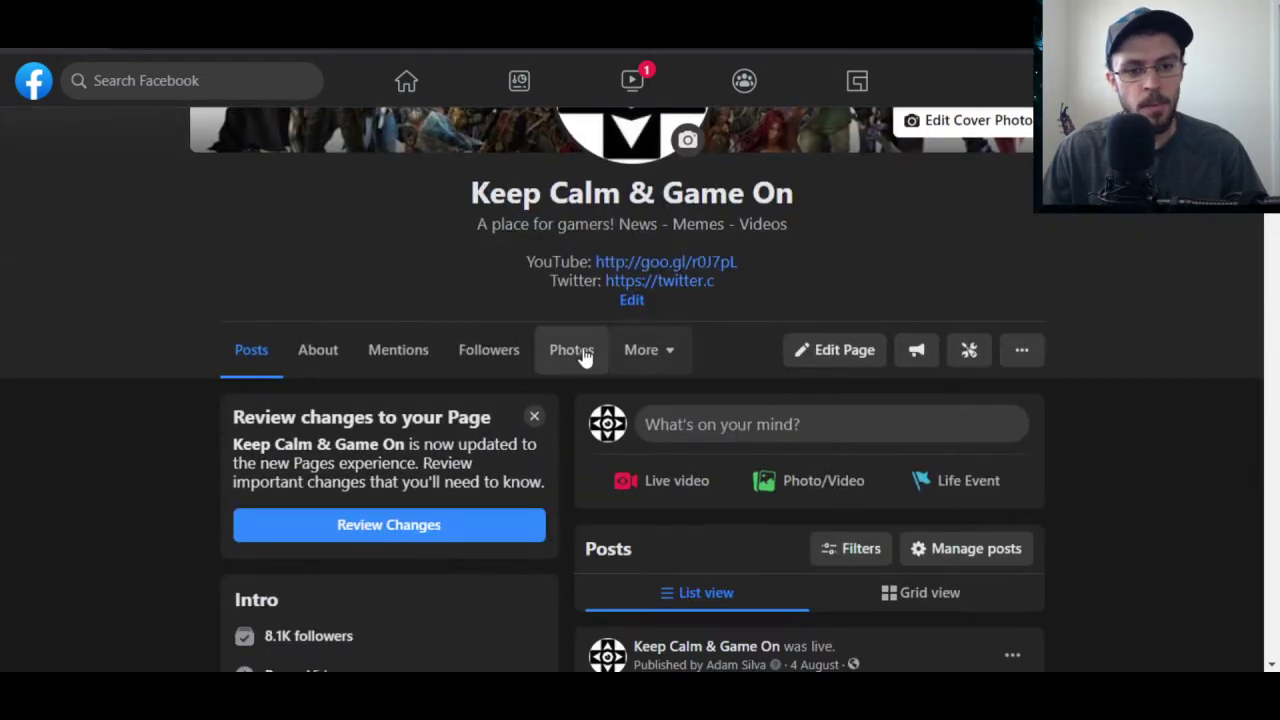
scroll(583, 357, down, 4)
scroll(583, 357, down, 2)
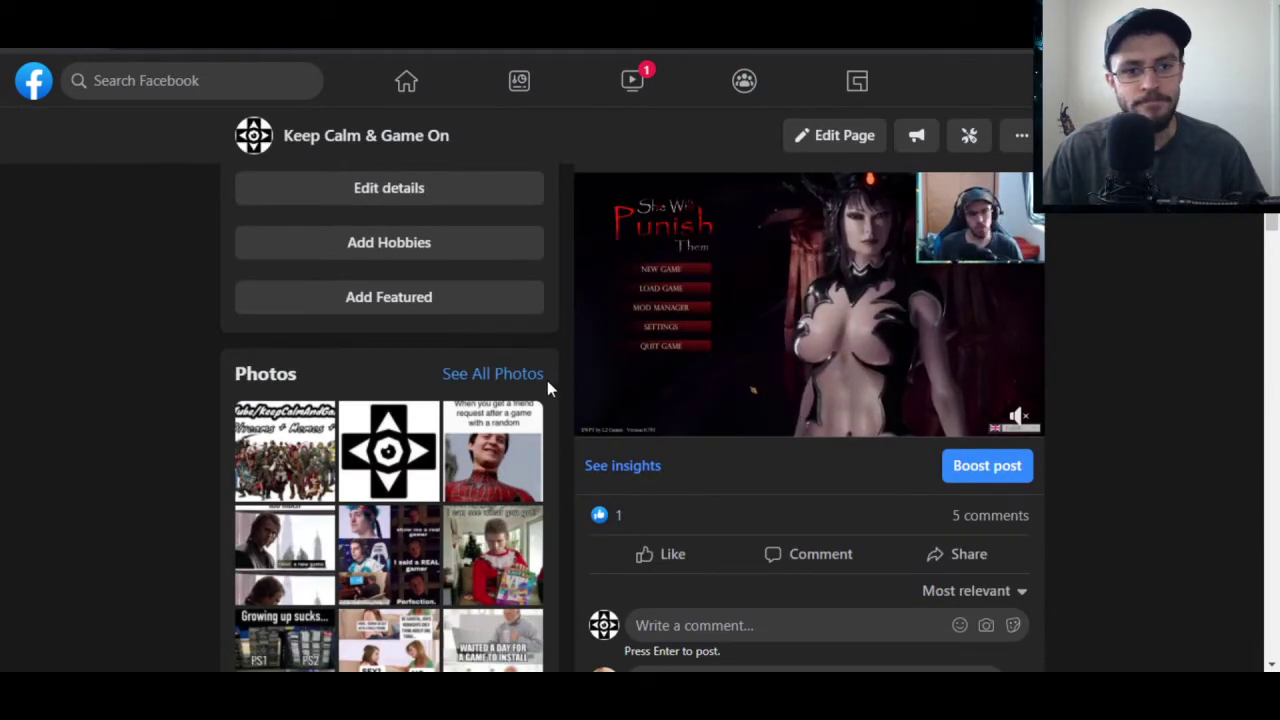
scroll(547, 382, up, 5)
scroll(657, 494, down, 6)
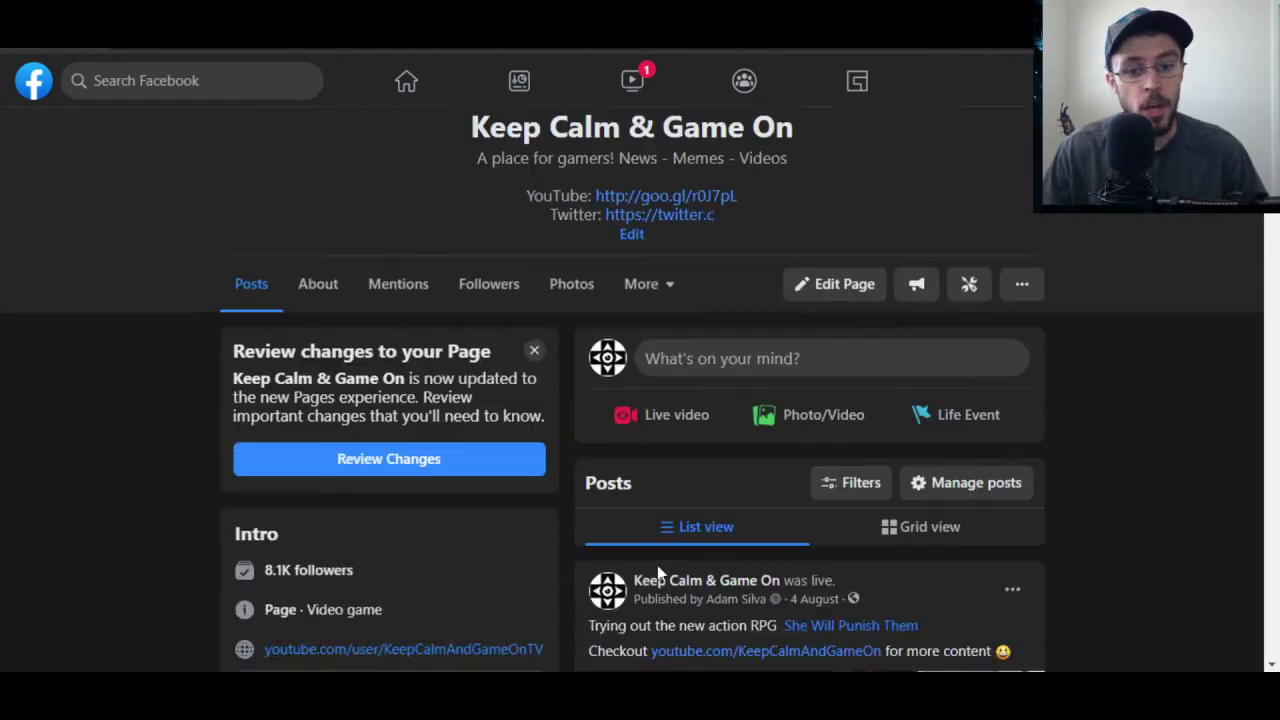
scroll(690, 505, up, 3)
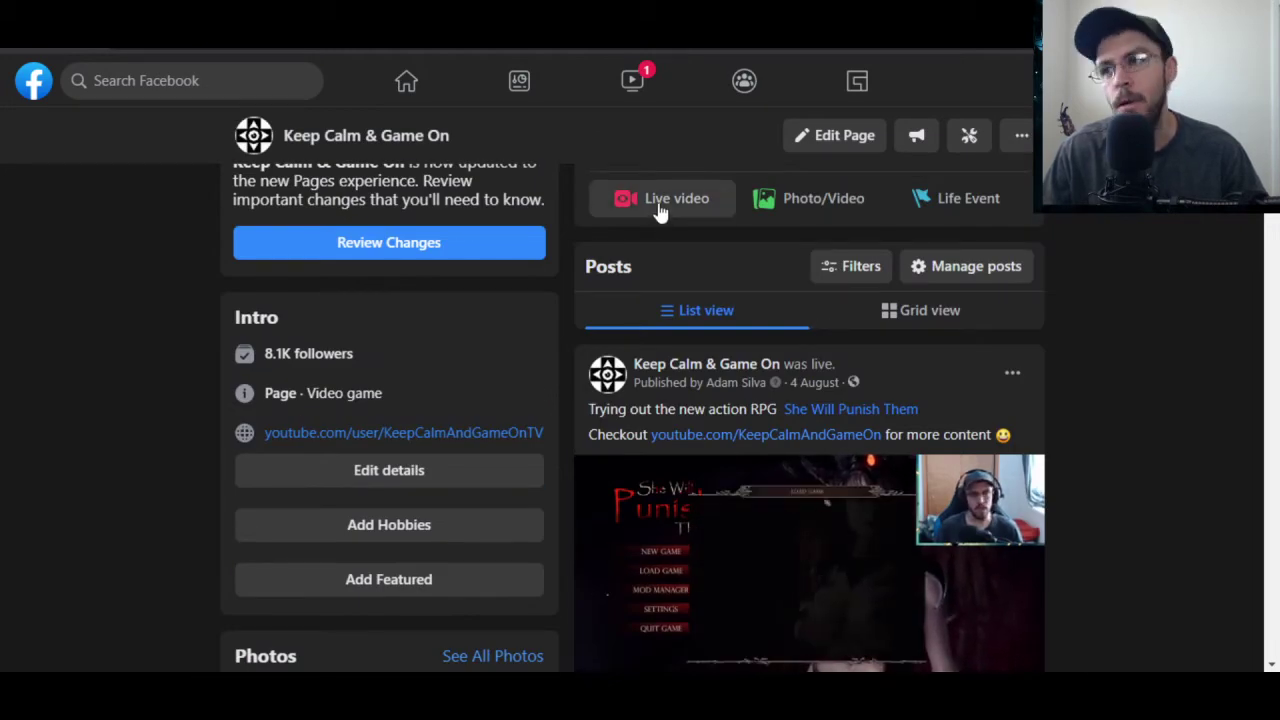
scroll(660, 210, up, 3)
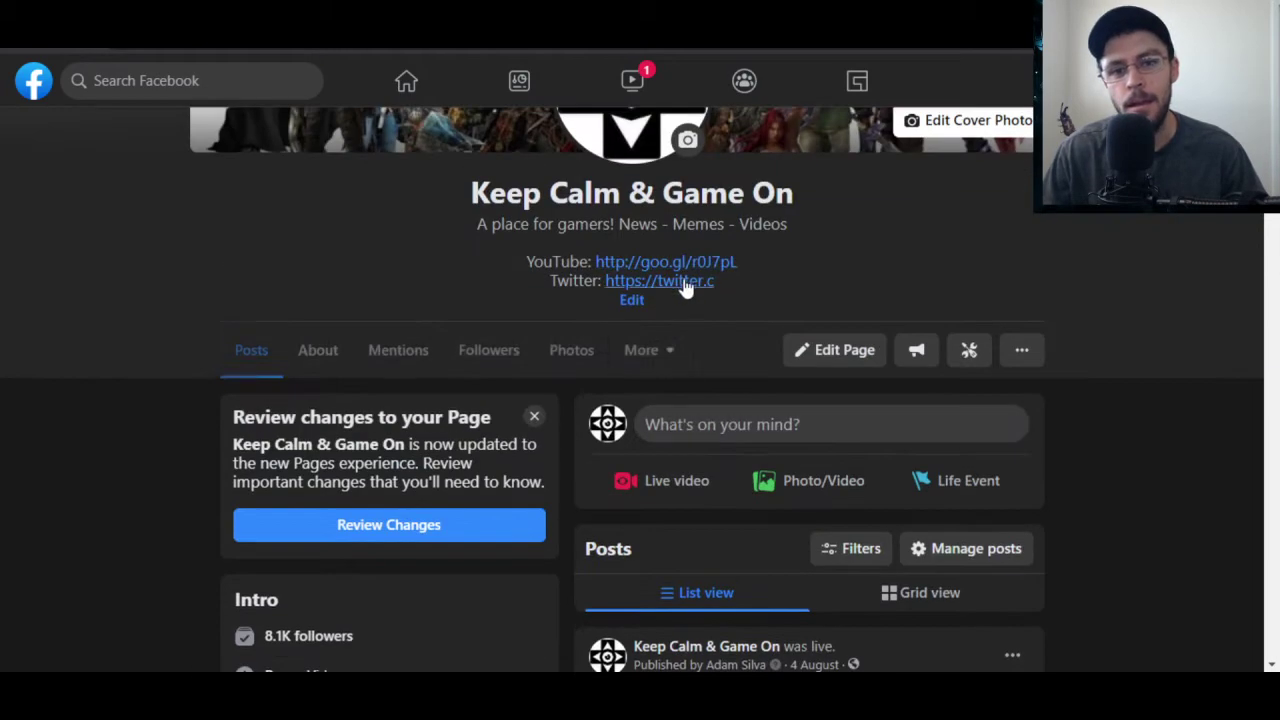
click(673, 484)
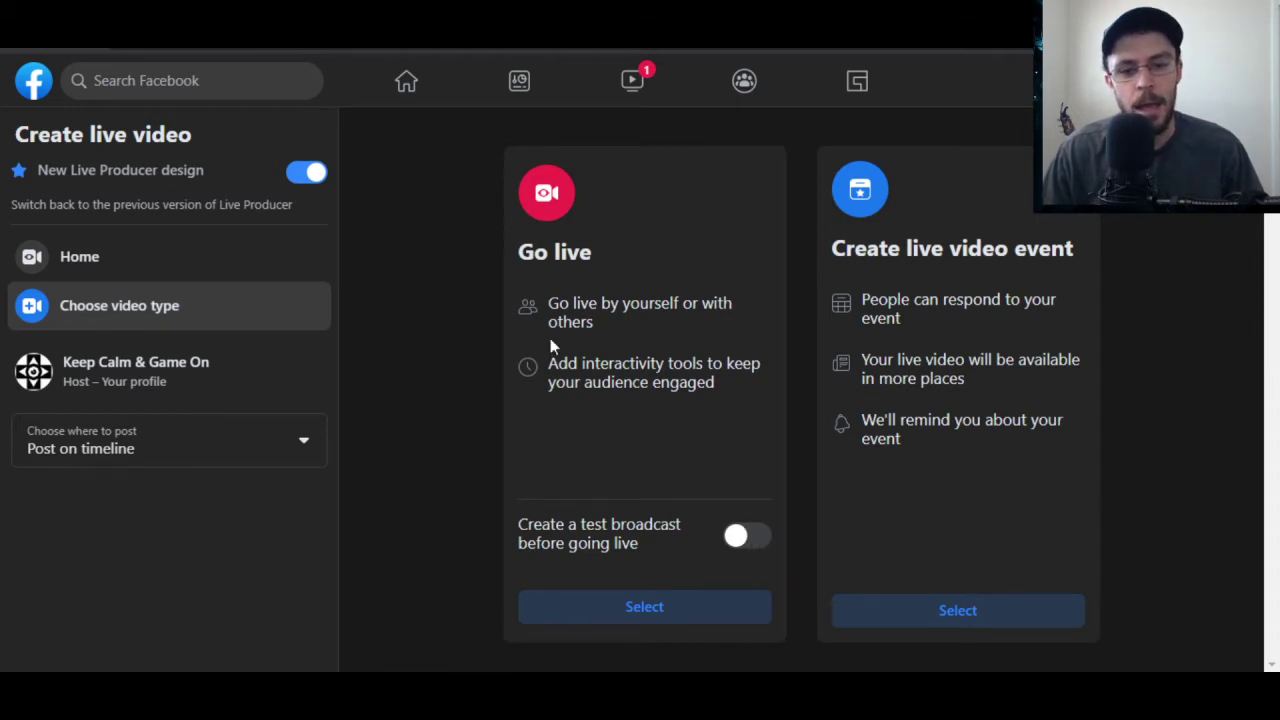
click(657, 606)
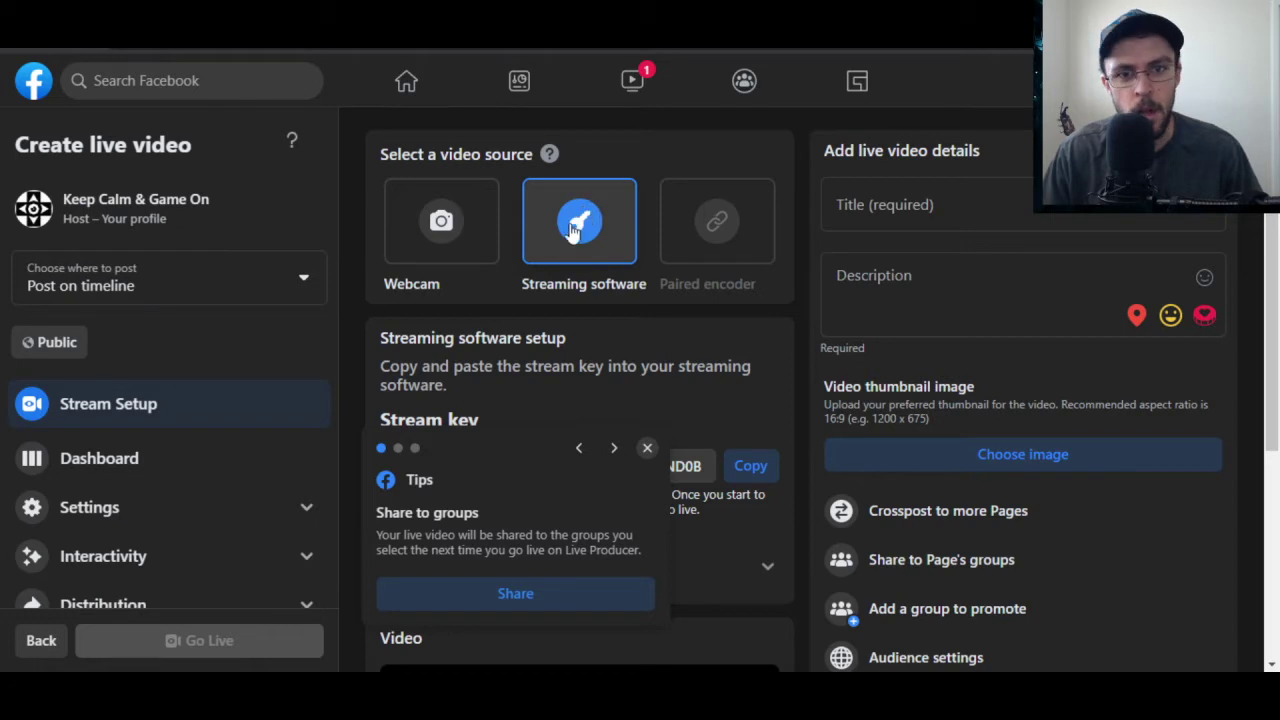
Dismiss the Tips pop-up and copy the stream key from the streaming software setup.
click(646, 448)
click(646, 450)
click(646, 451)
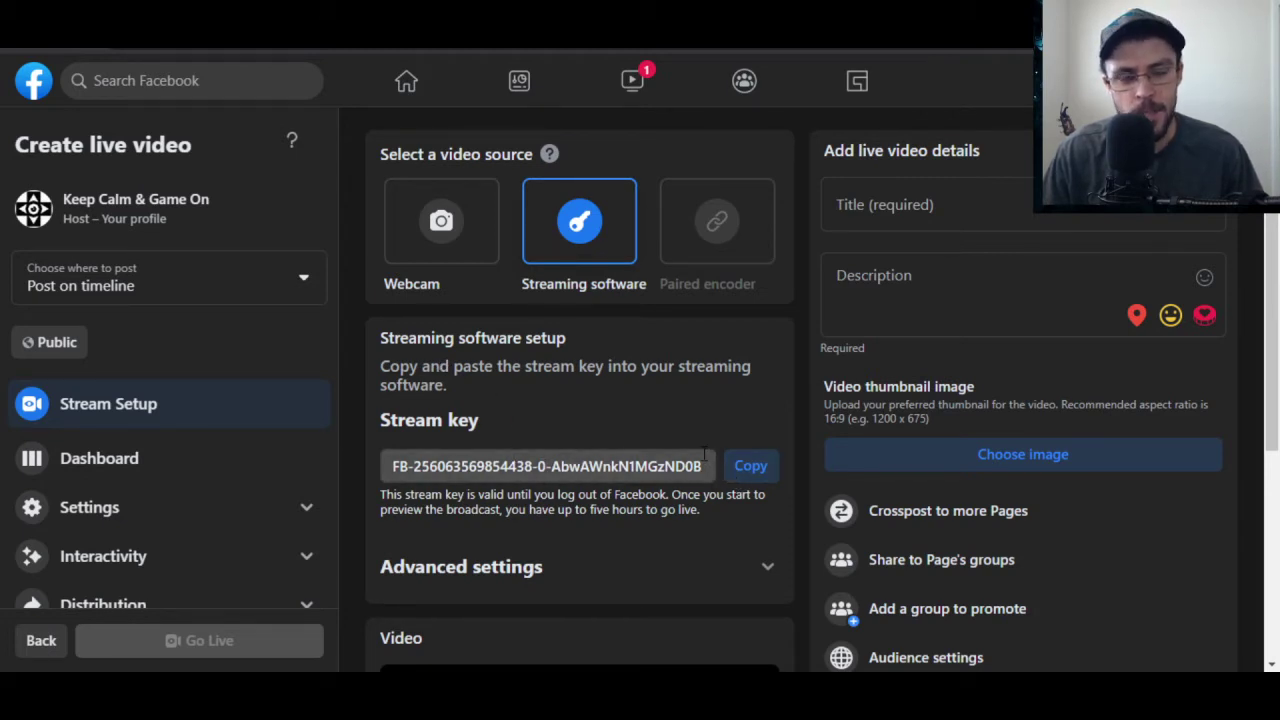
click(483, 465)
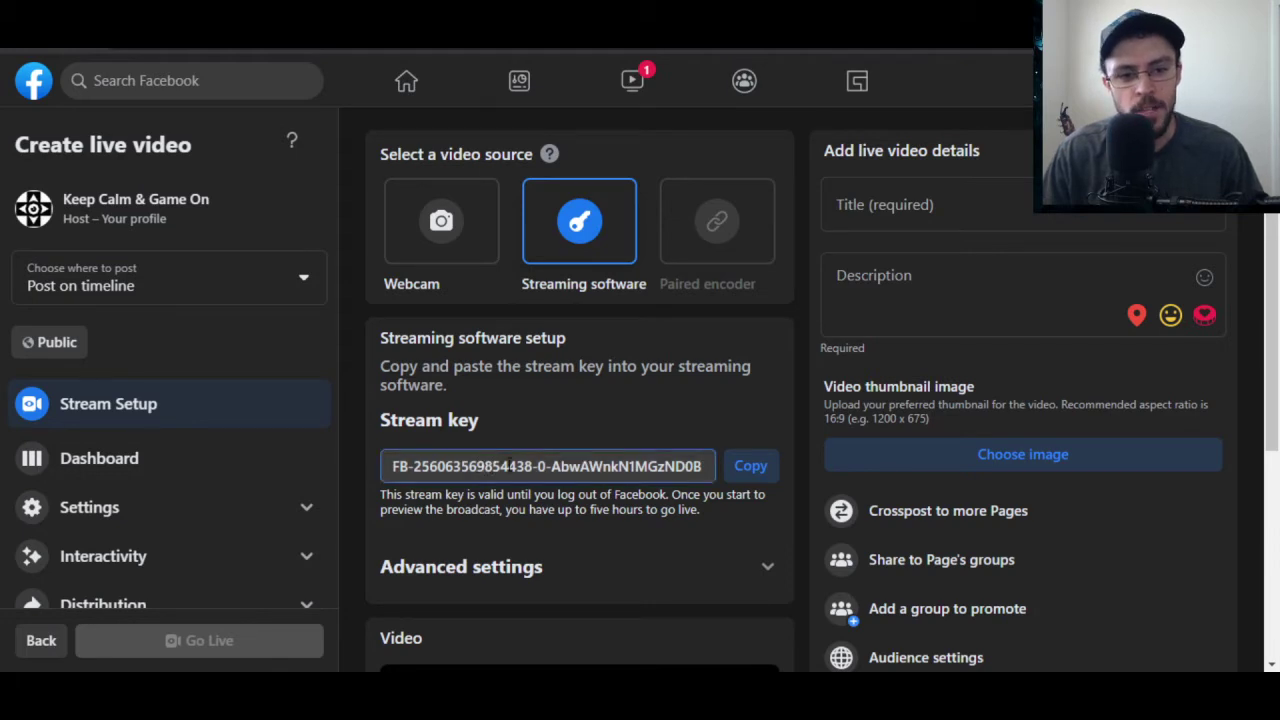
triple_click(510, 466)
right_click(524, 466)
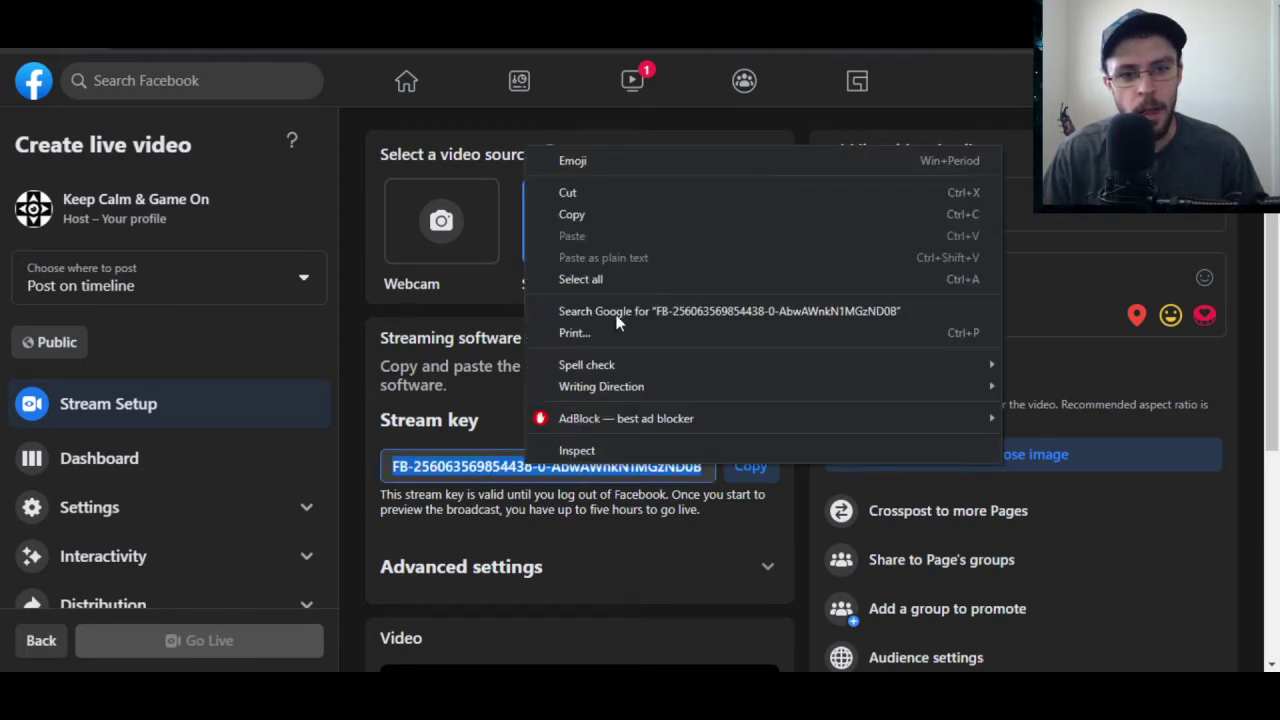
click(601, 212)
click(754, 480)
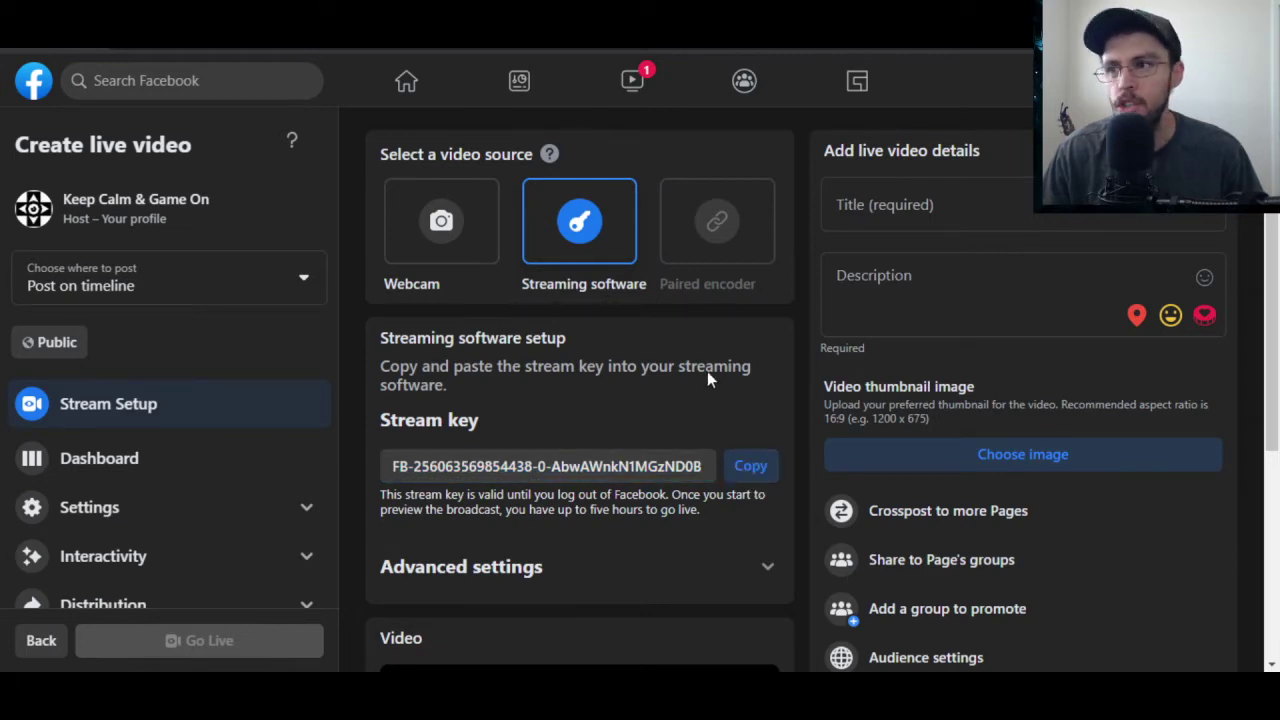
Switch to OBS and move its window up so the scenes, sources and controls are clear.
key(alt+Tab)
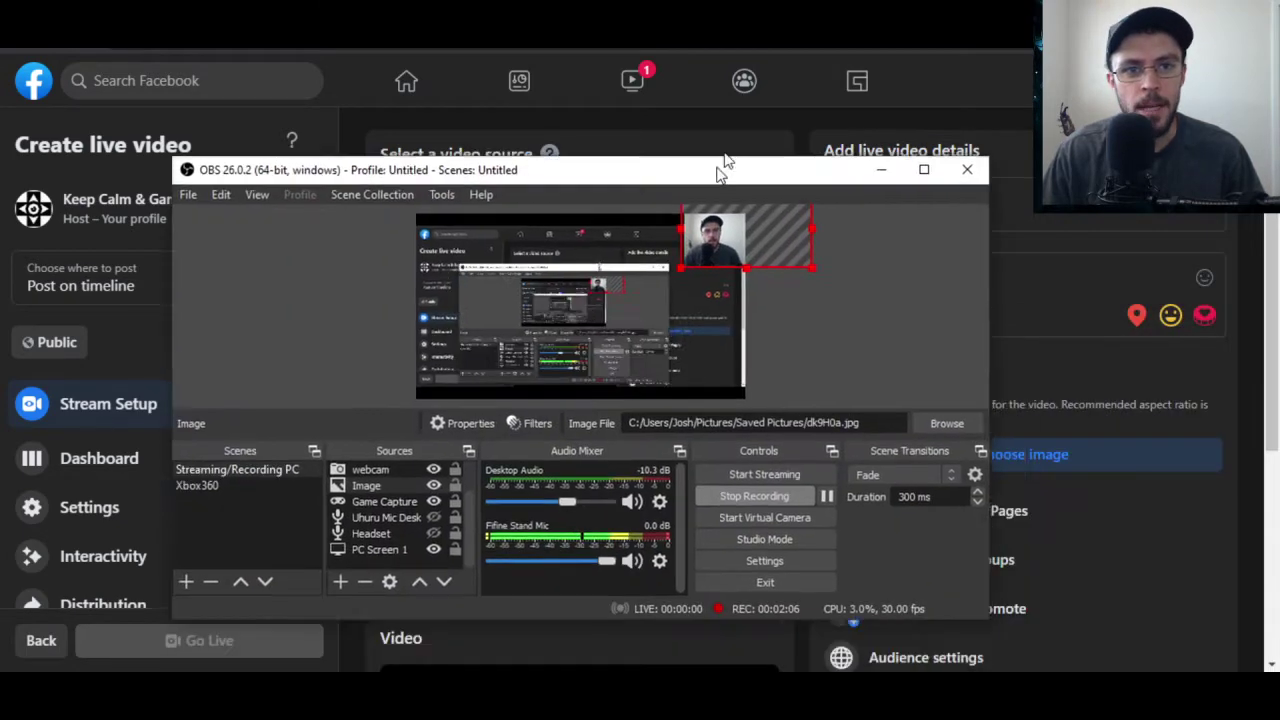
drag(723, 163, 736, 65)
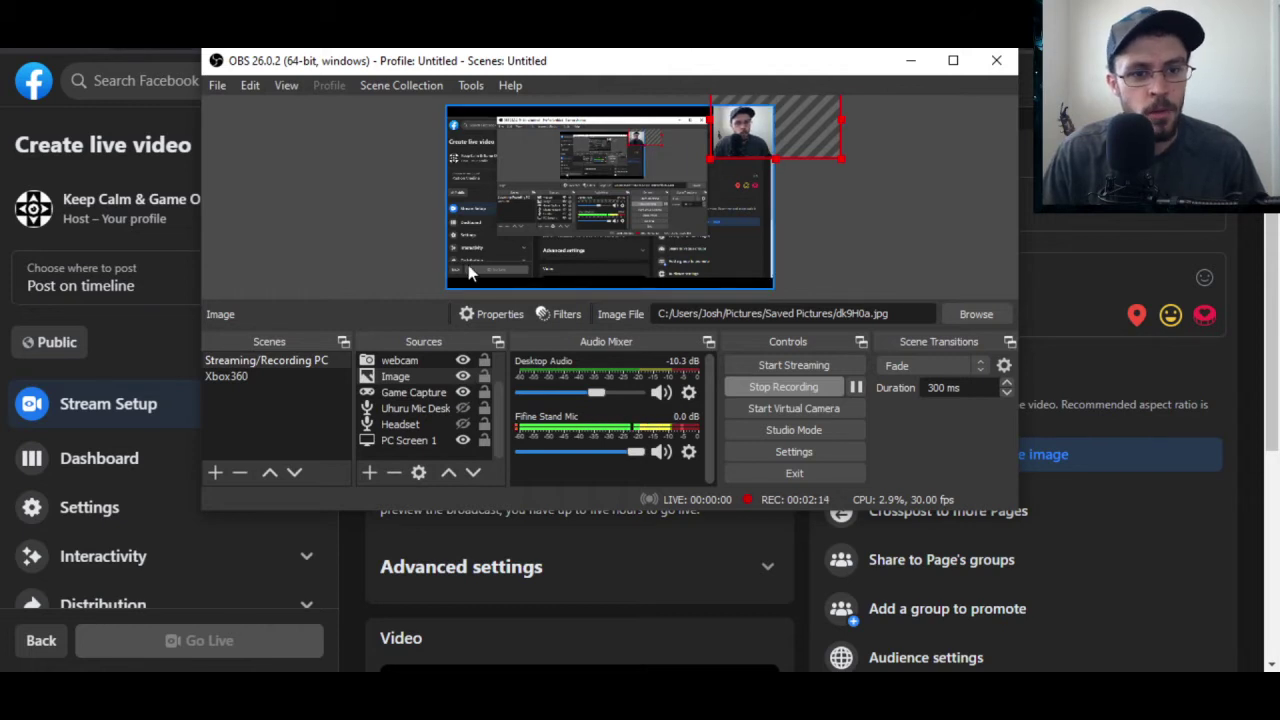
click(213, 473)
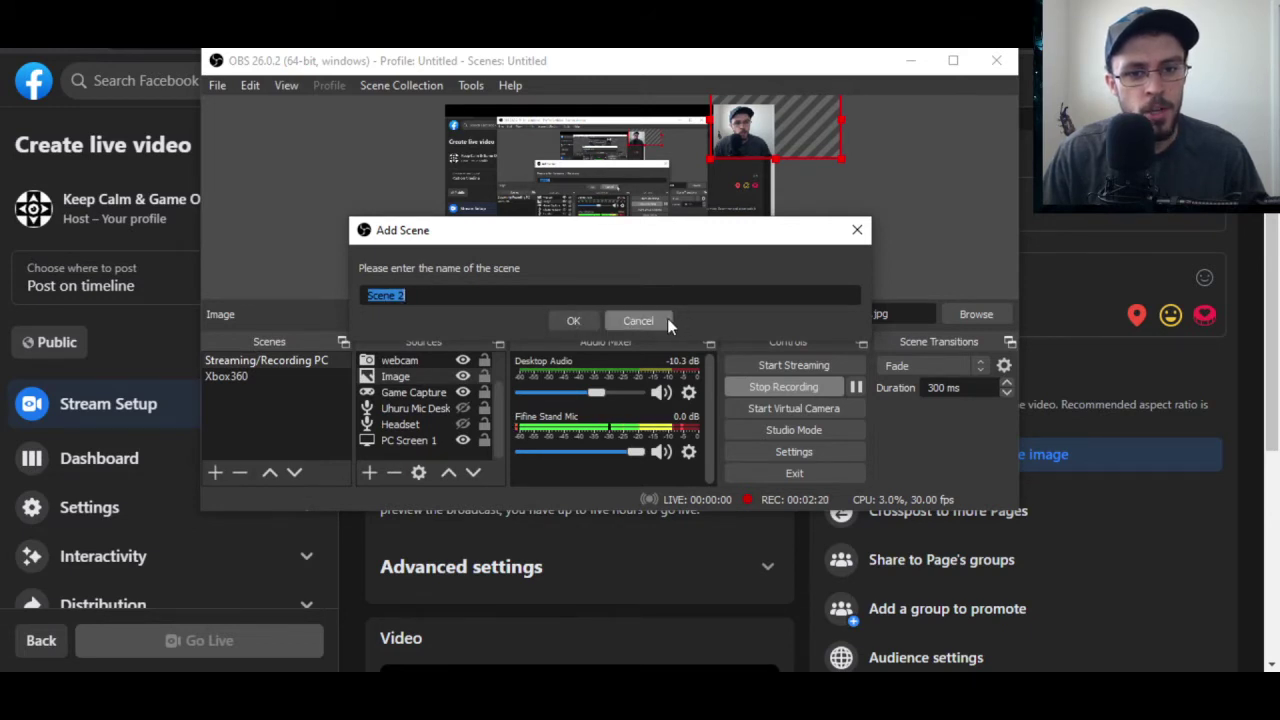
click(638, 320)
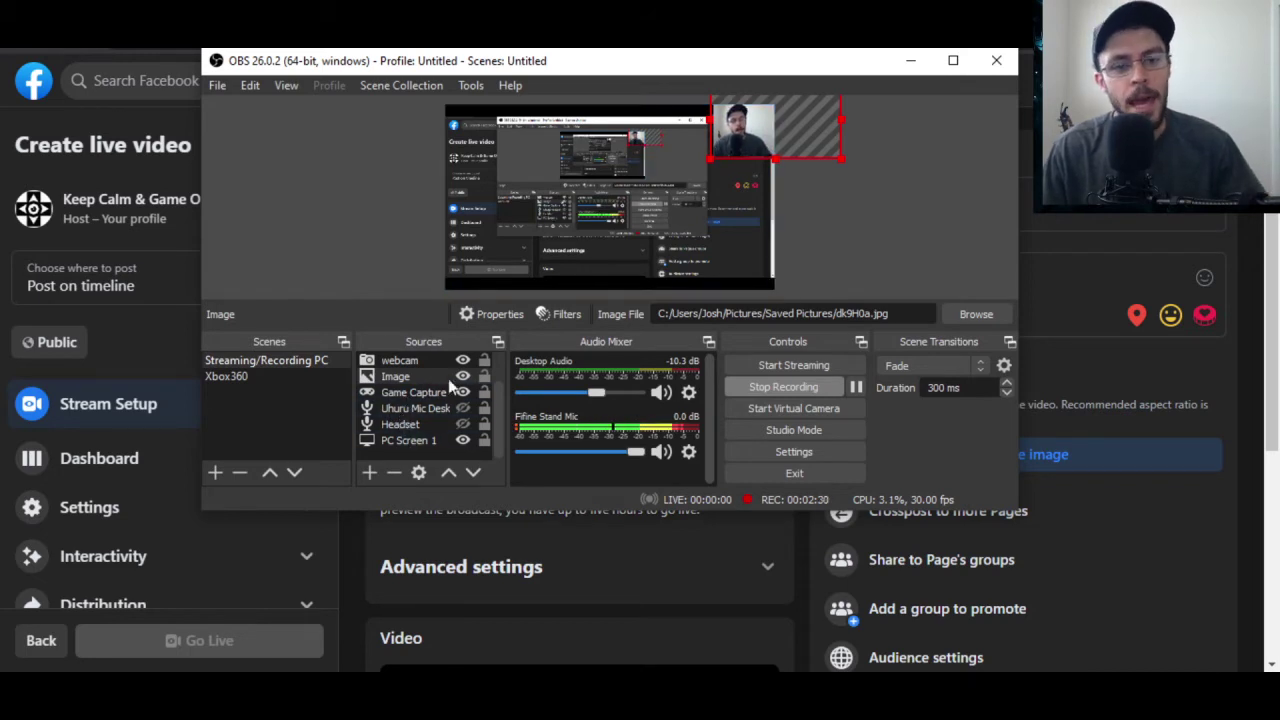
click(463, 424)
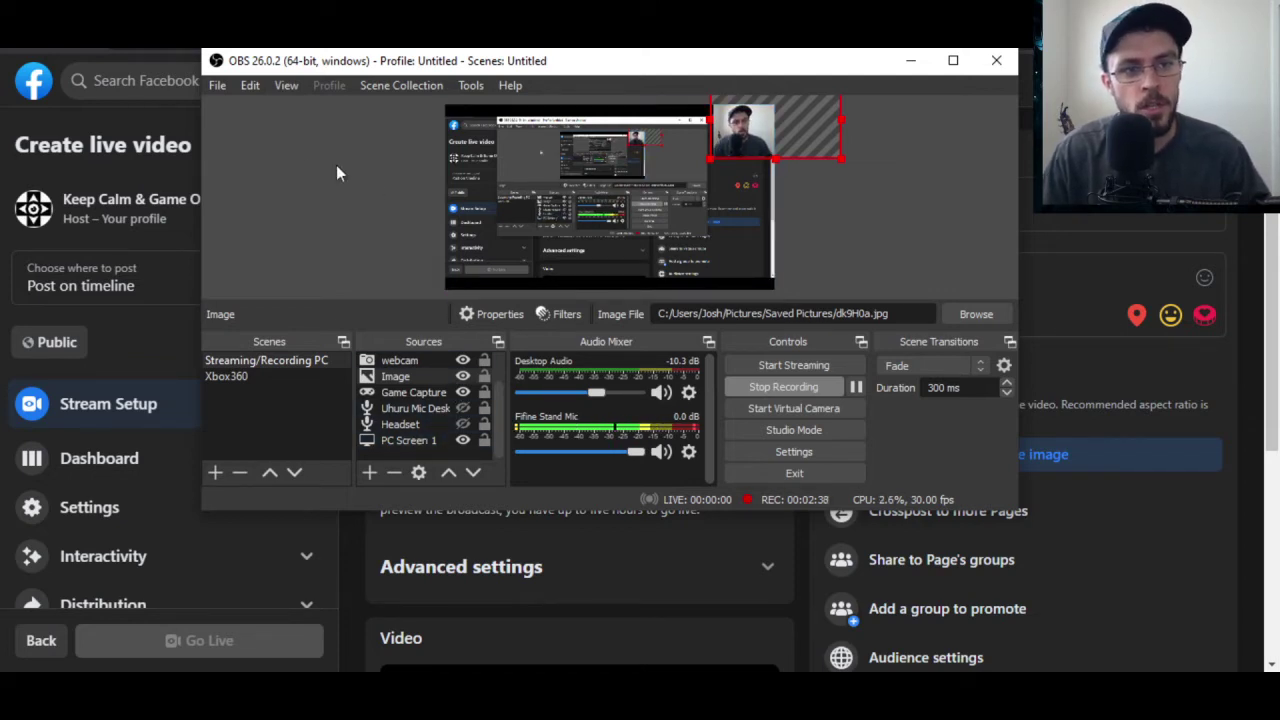
Open the OBS stream settings and replace the existing stream key with the copied Facebook stream key.
click(214, 86)
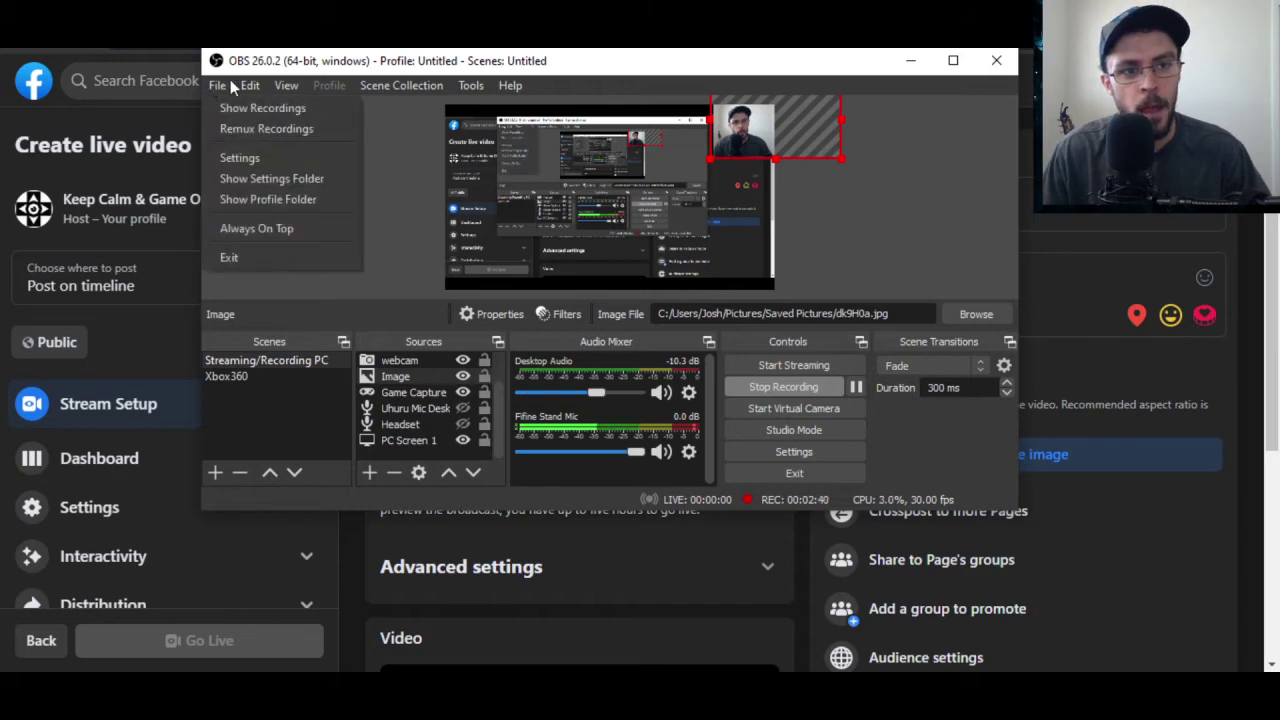
click(239, 157)
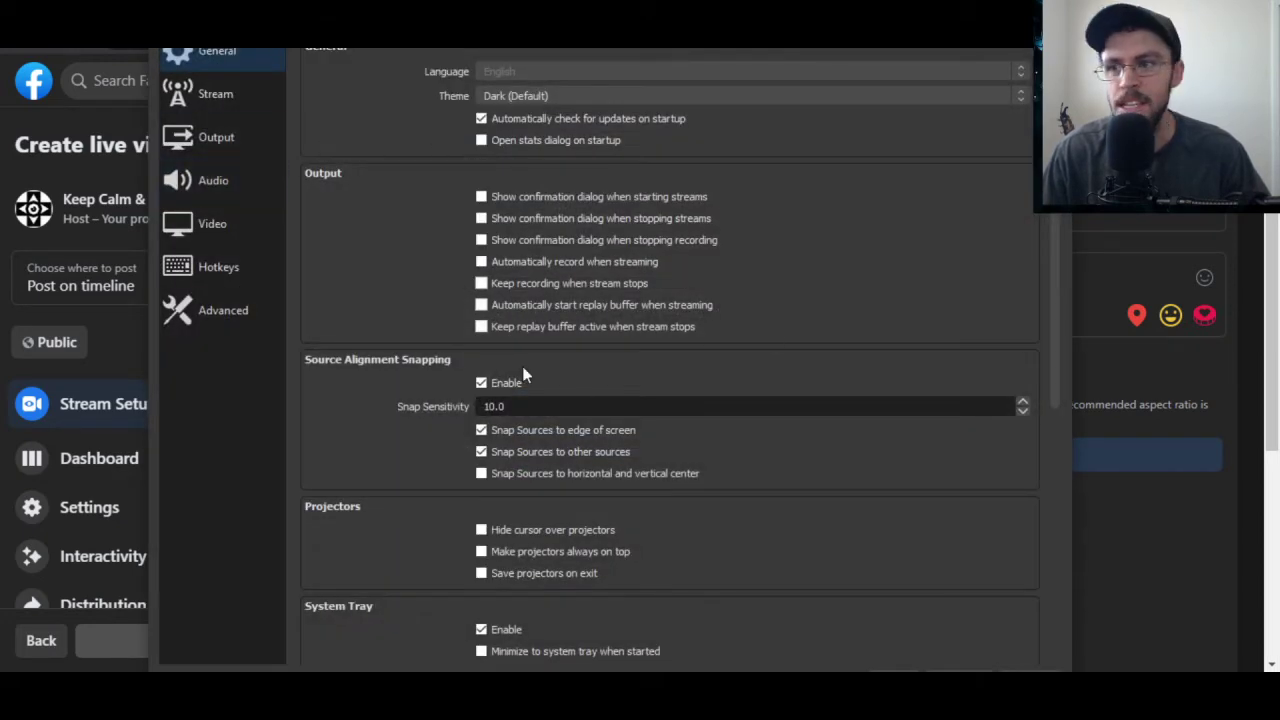
click(225, 93)
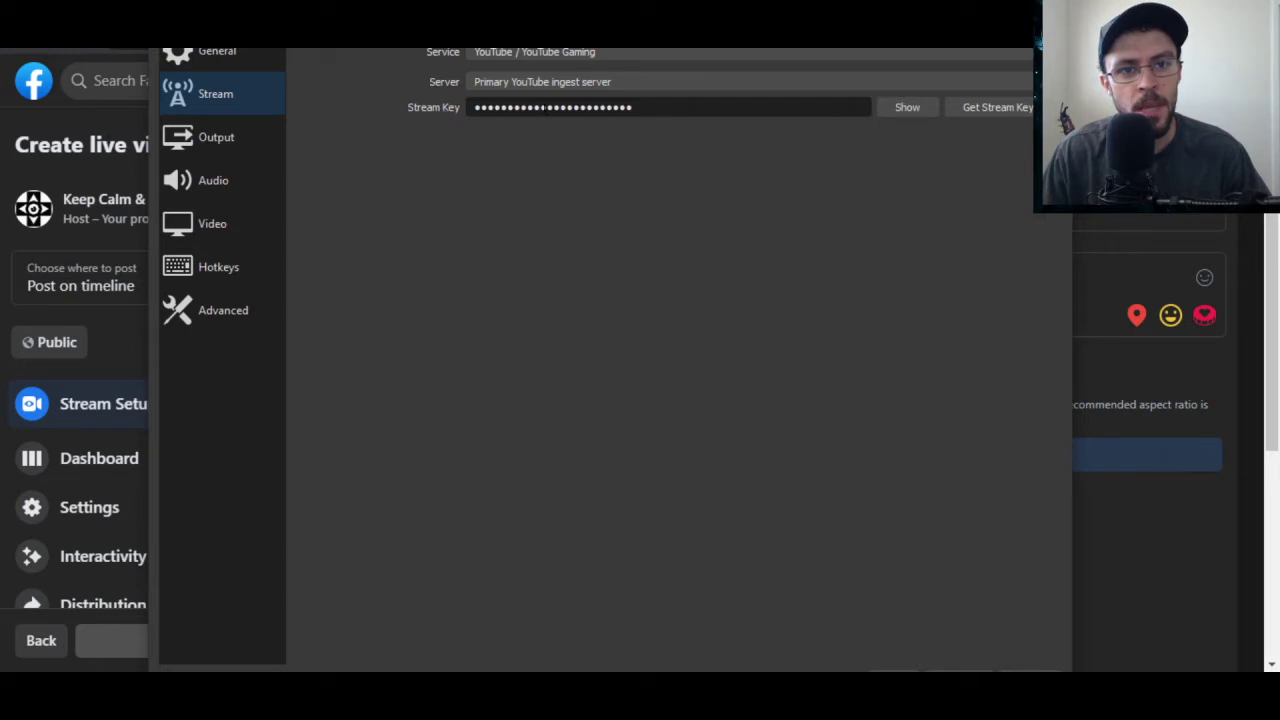
double_click(655, 108)
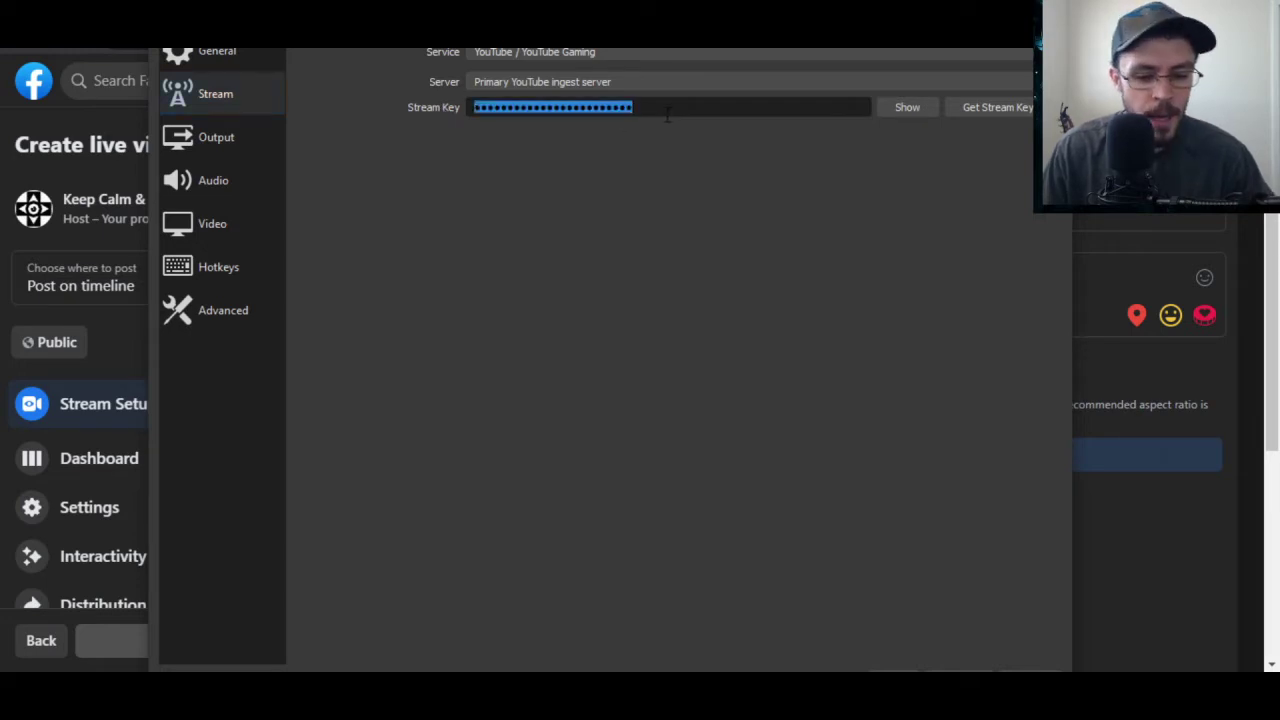
key(BackSpace)
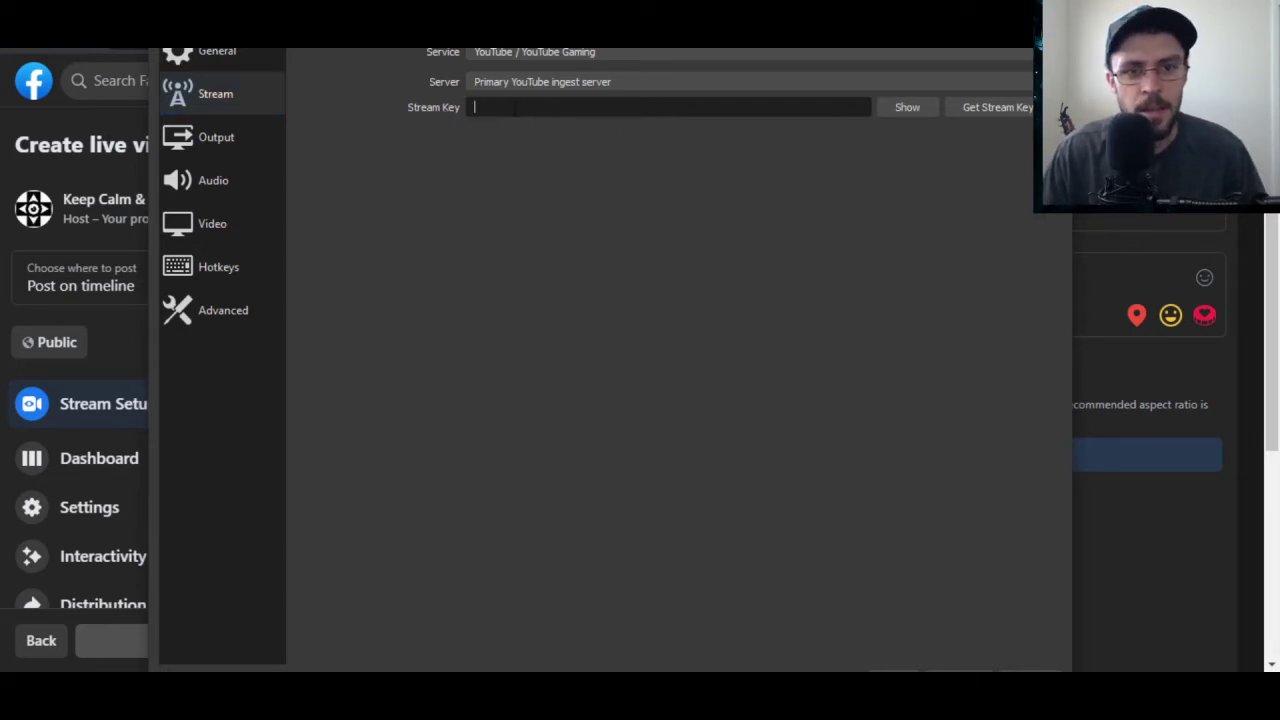
right_click(511, 108)
click(559, 207)
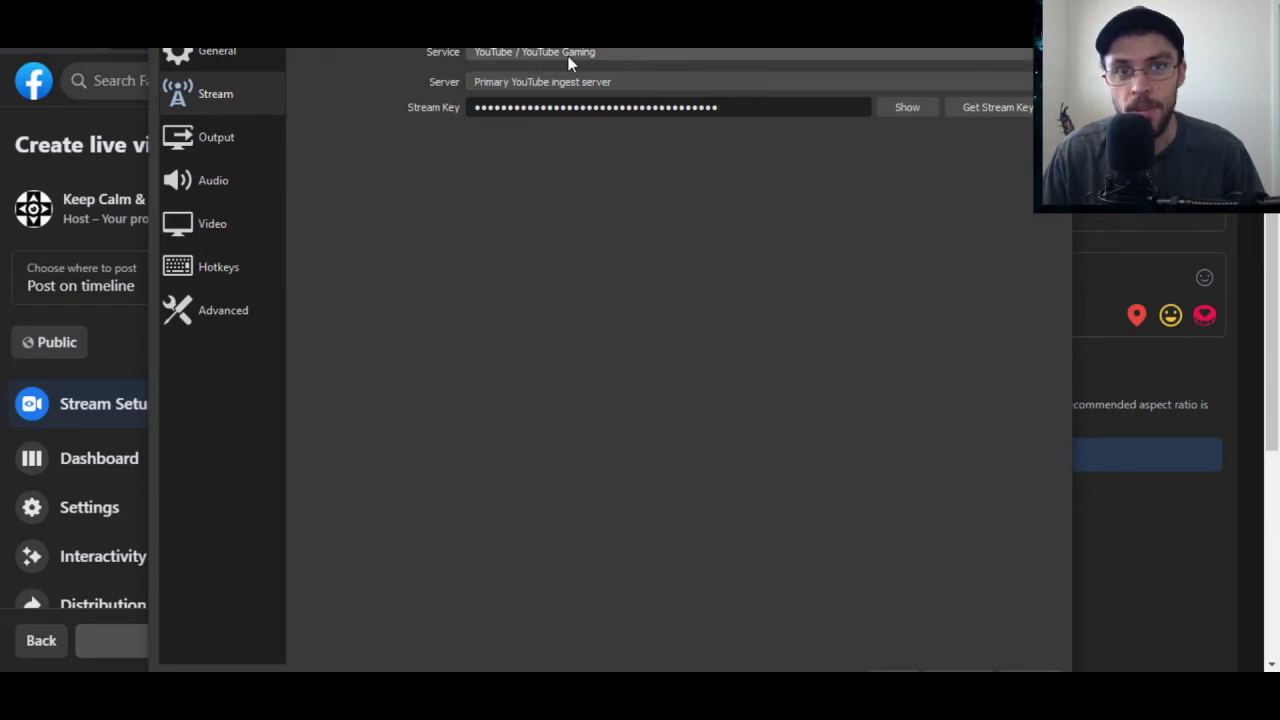
View the streaming service options, and switch to Facebook to copy the server URL from the advanced stream settings.
click(497, 53)
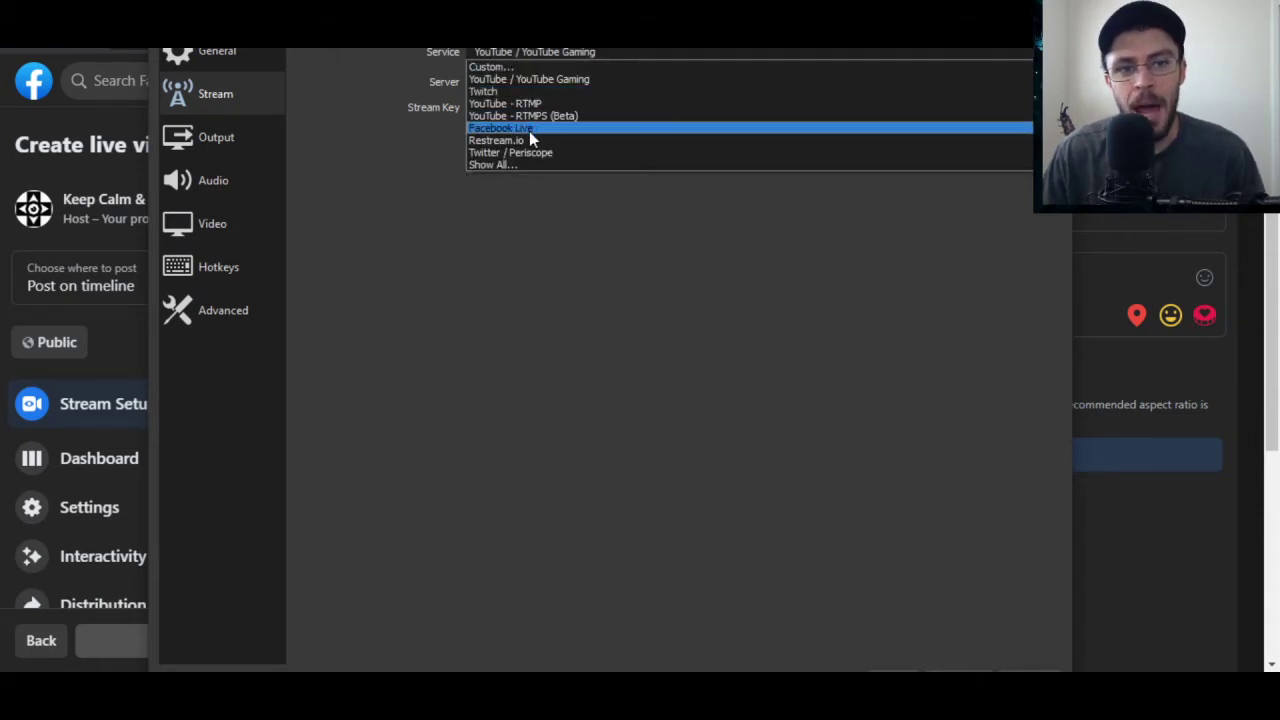
click(540, 263)
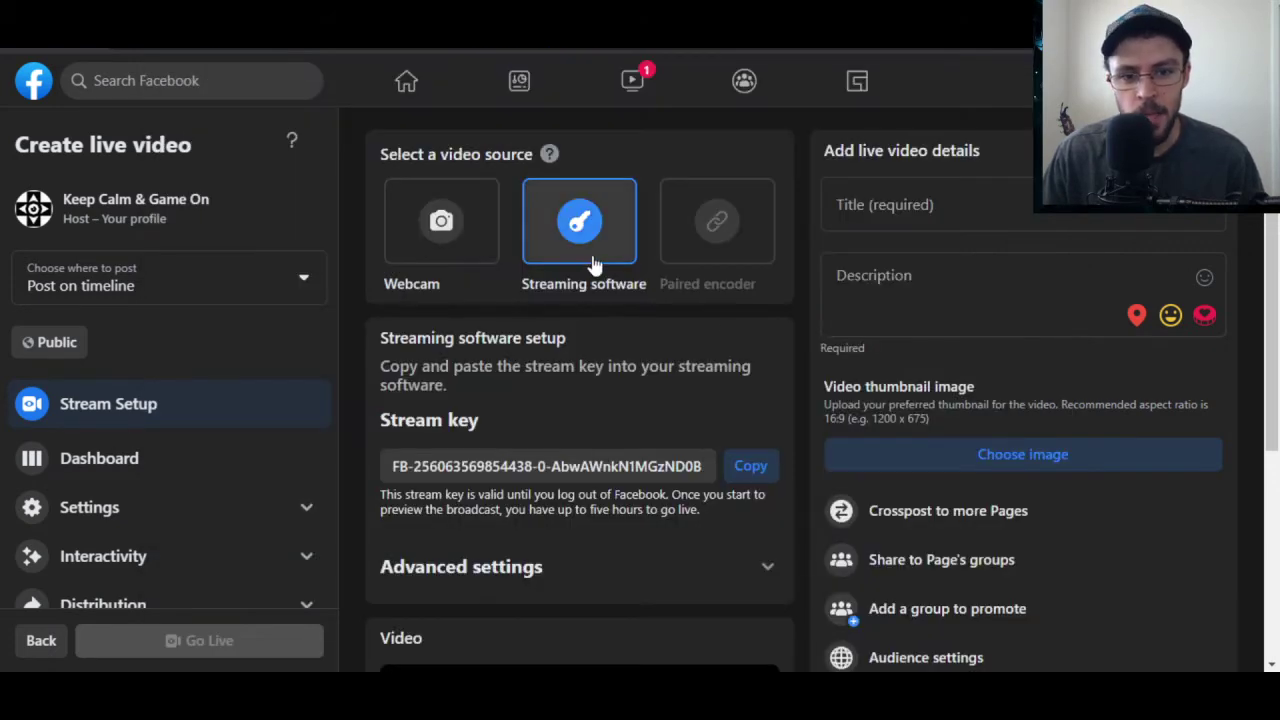
scroll(566, 557, down, 3)
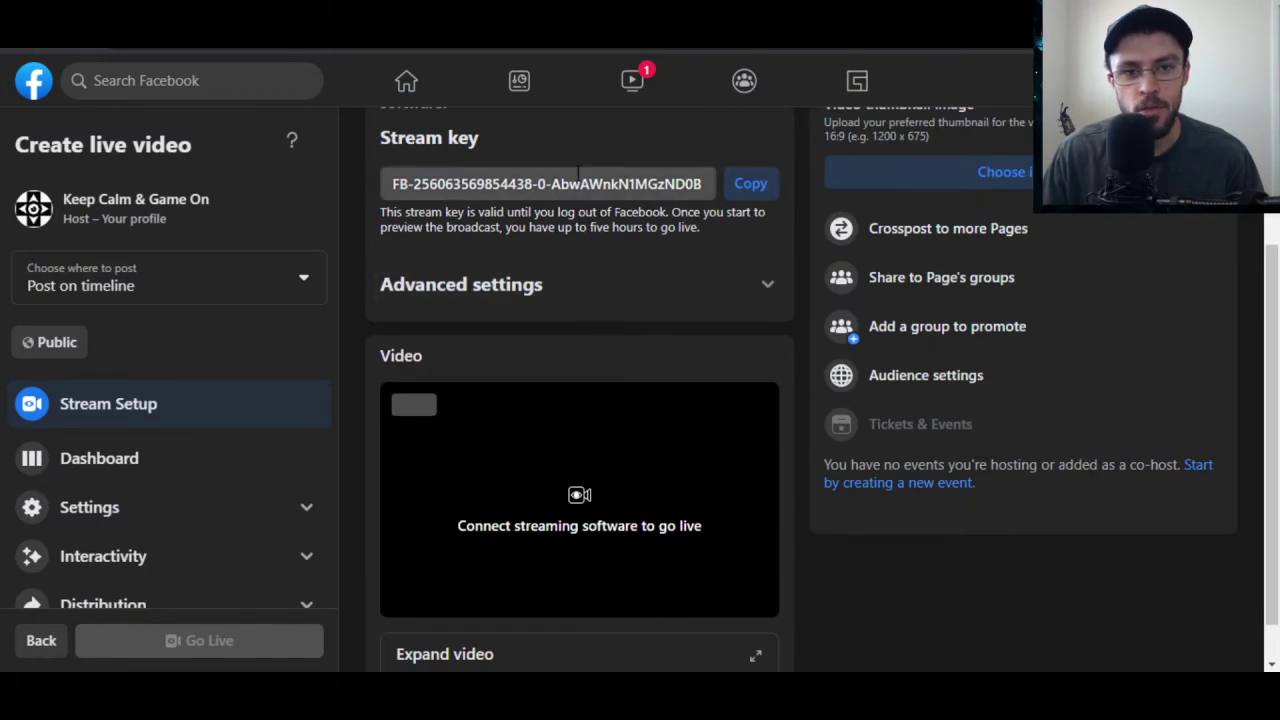
click(560, 287)
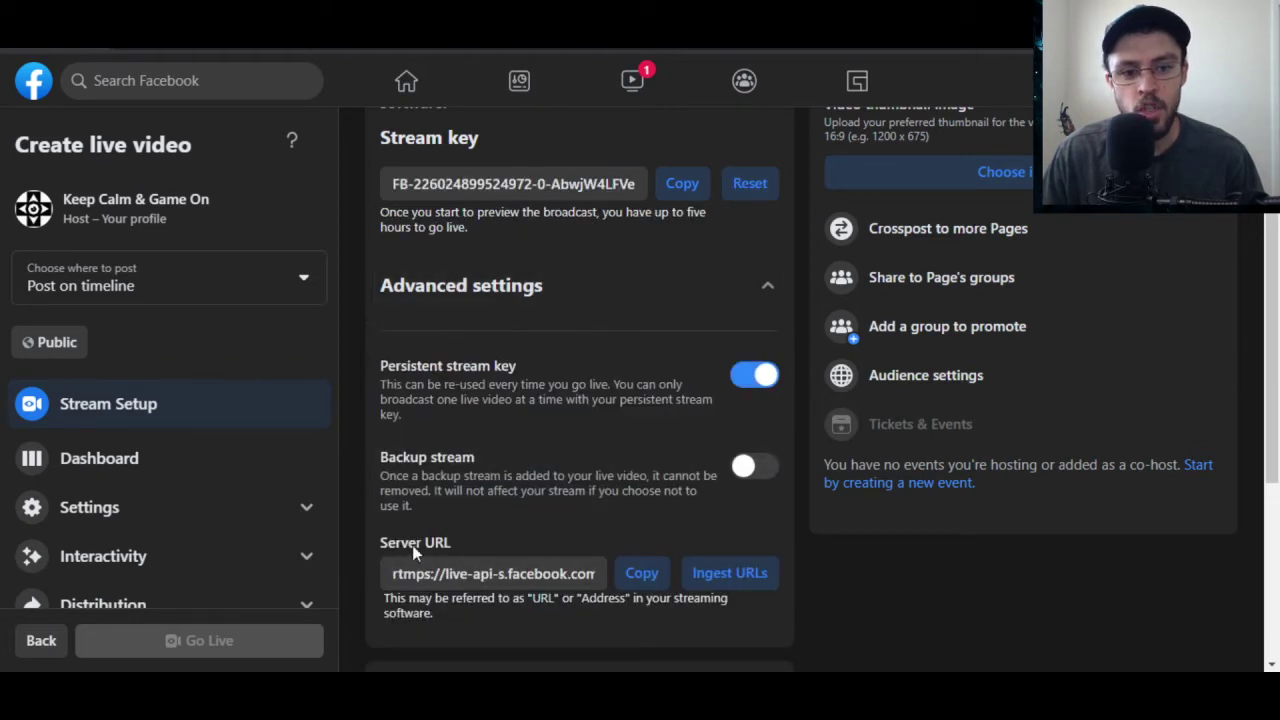
click(638, 576)
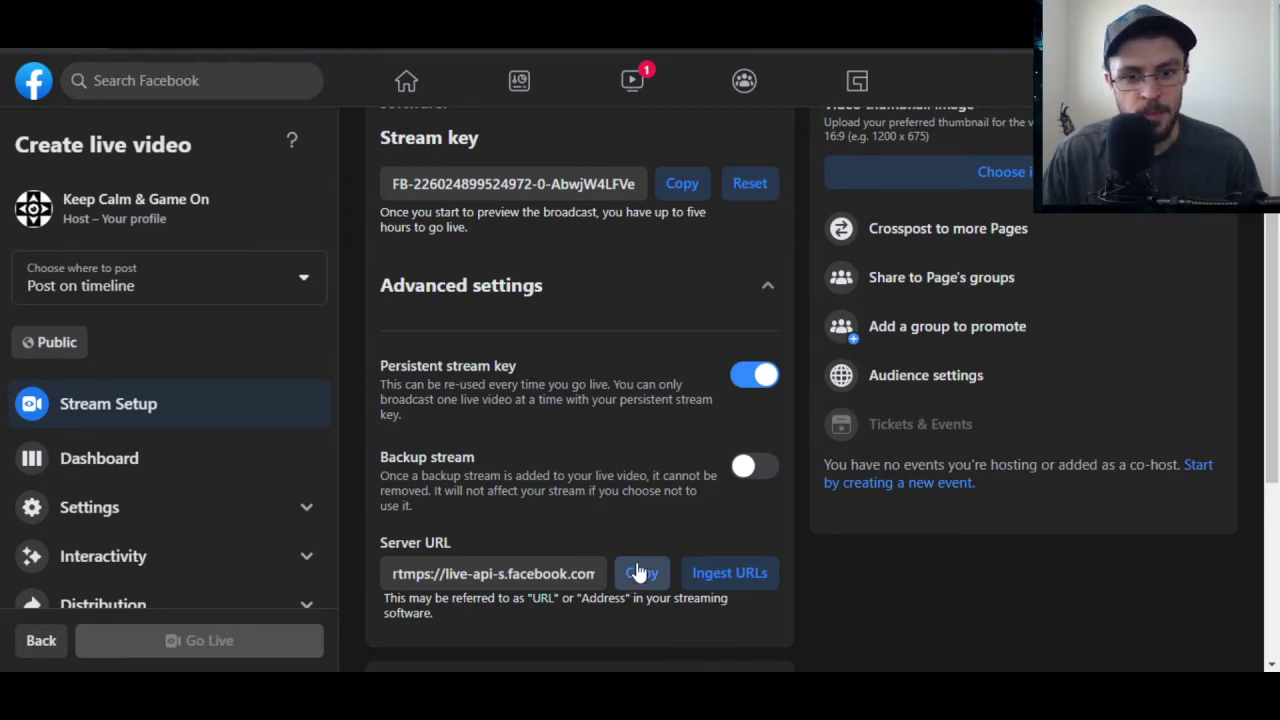
click(646, 585)
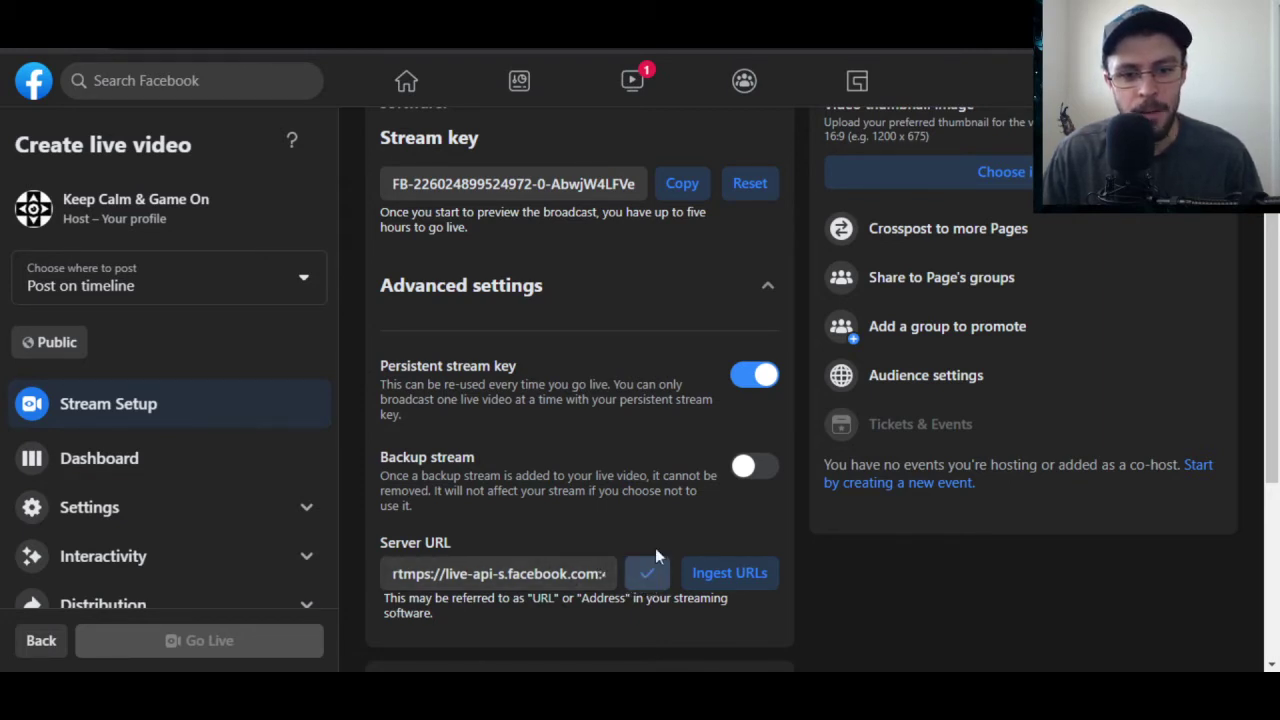
Switch back to the OBS stream settings, choose the Custom service and paste rtmps://live-api-s.facebook.com:443/rtmp/ as the server.
key(alt+Tab)
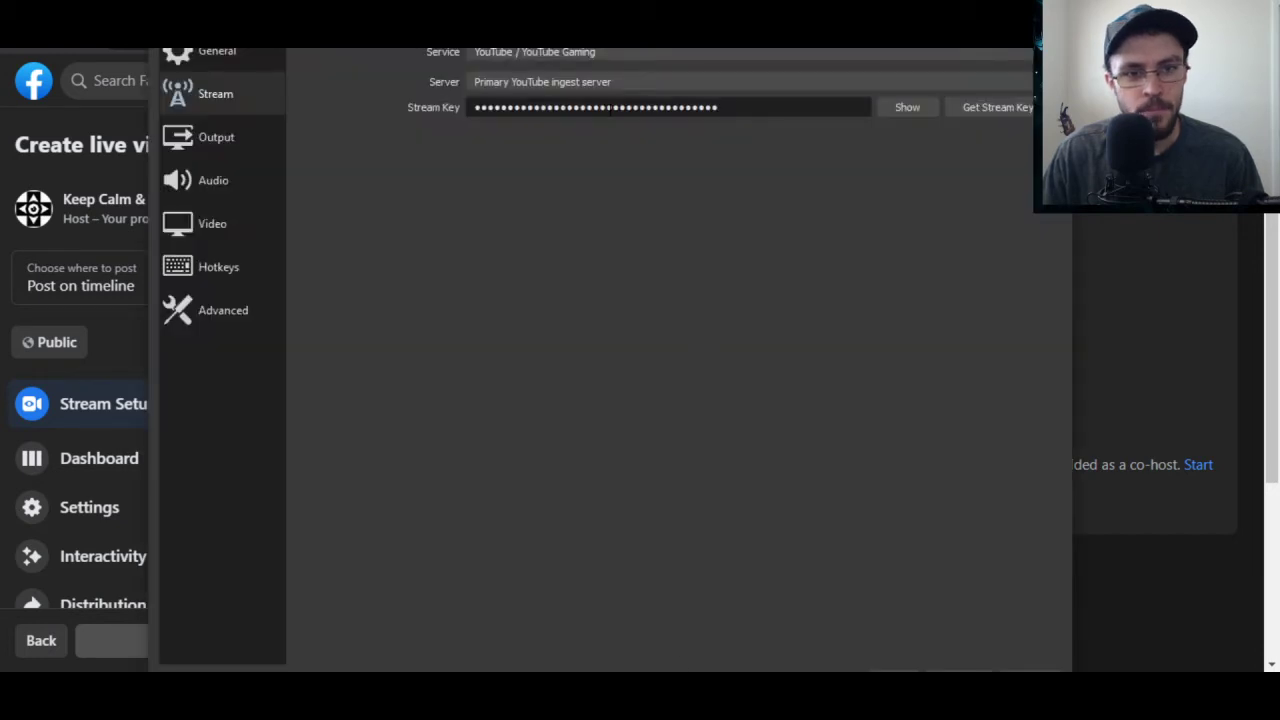
click(519, 55)
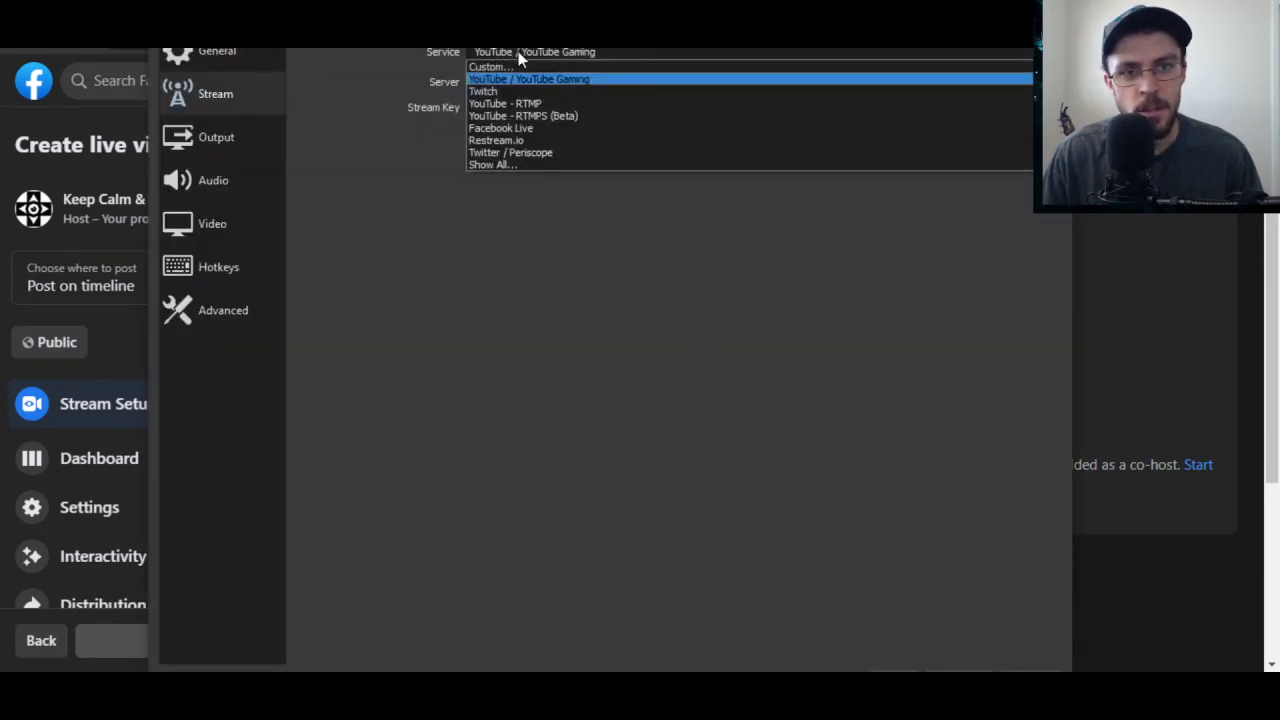
click(500, 65)
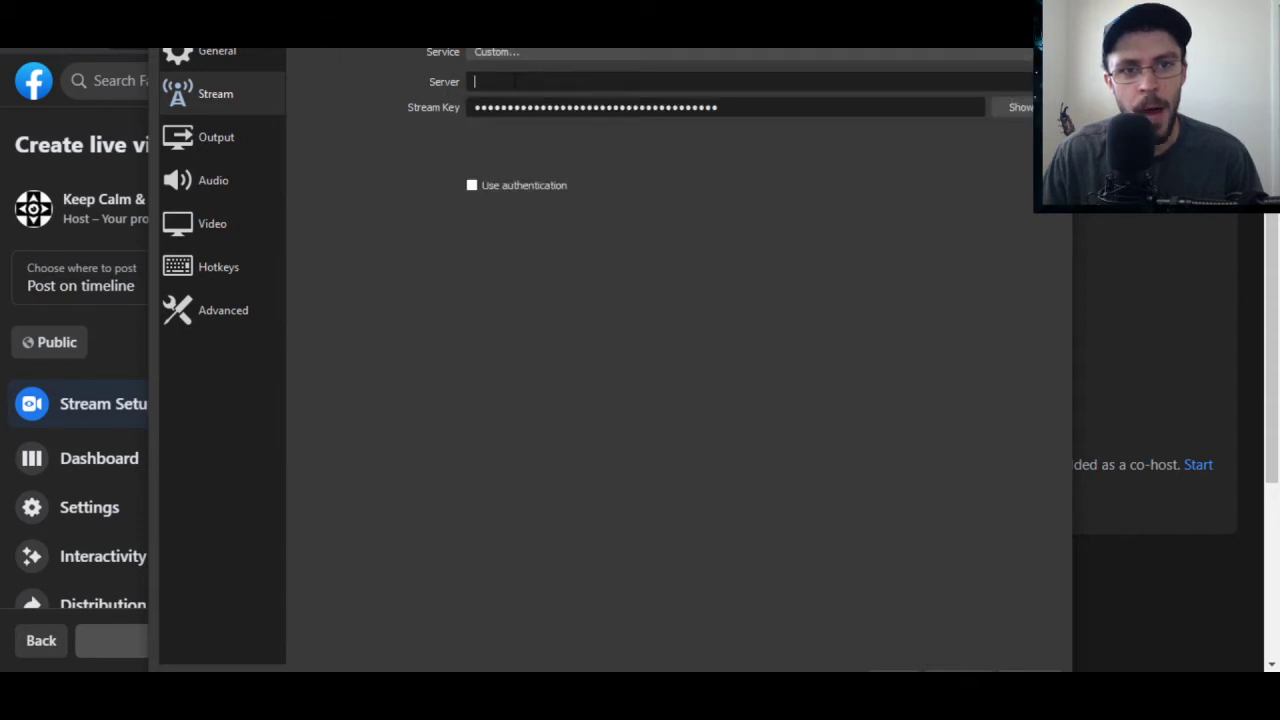
right_click(513, 80)
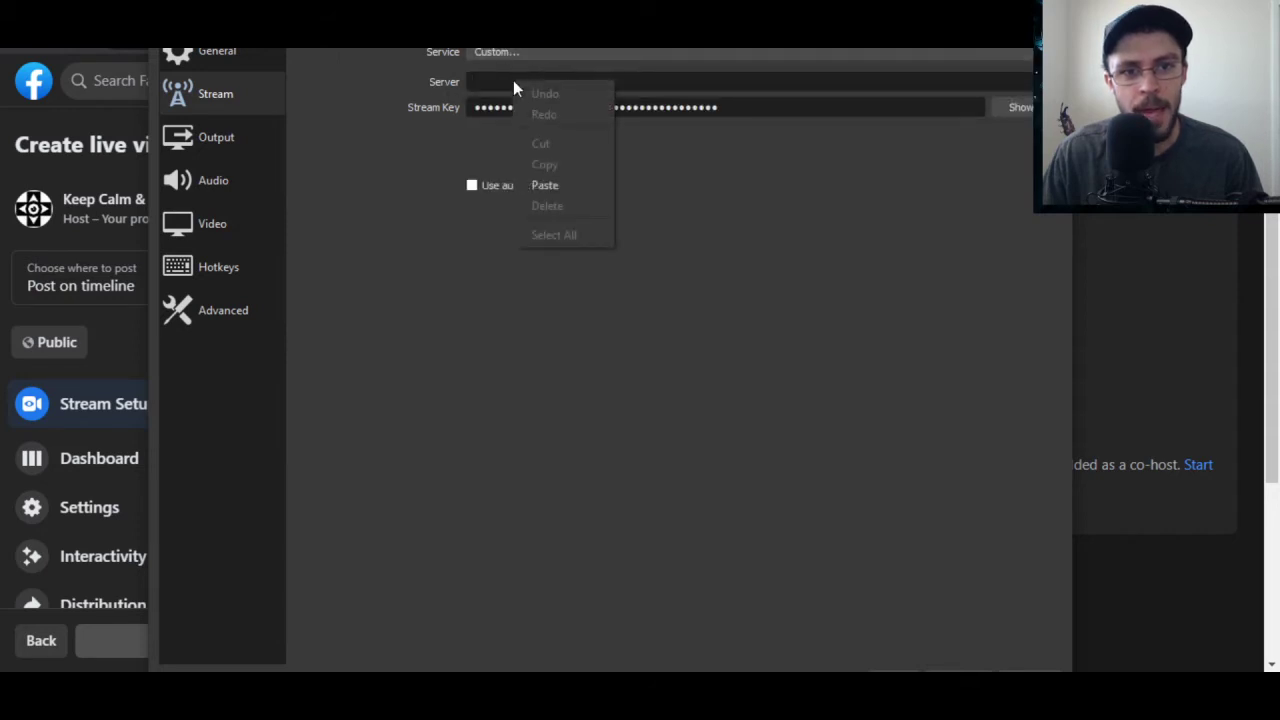
click(546, 185)
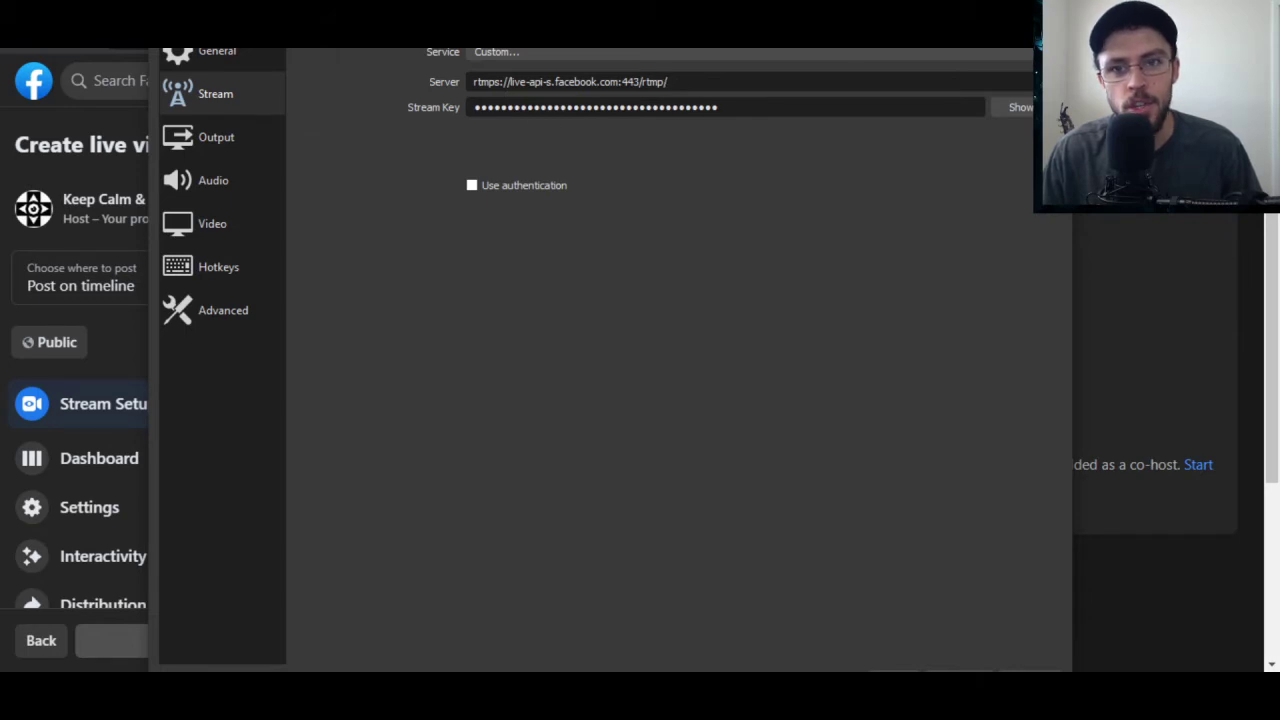
Review the general, audio and video settings, return to the stream settings and close the dialog without saving.
drag(866, 2, 853, 56)
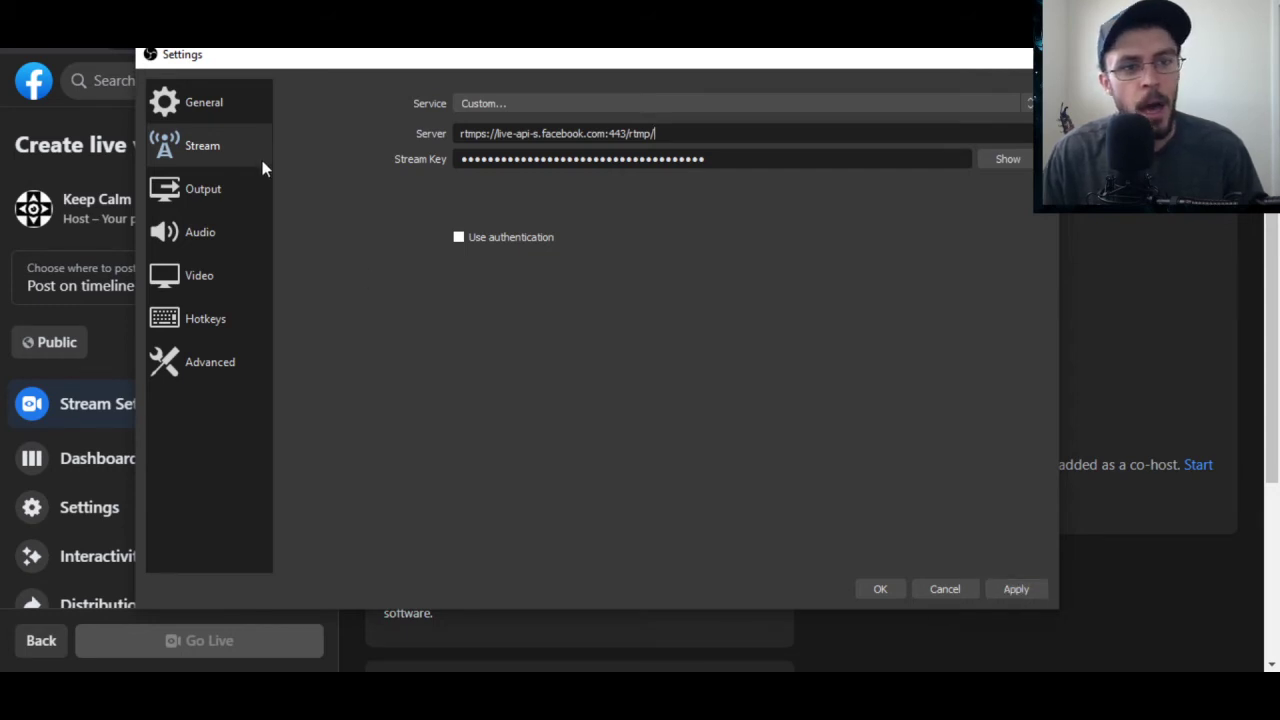
click(203, 108)
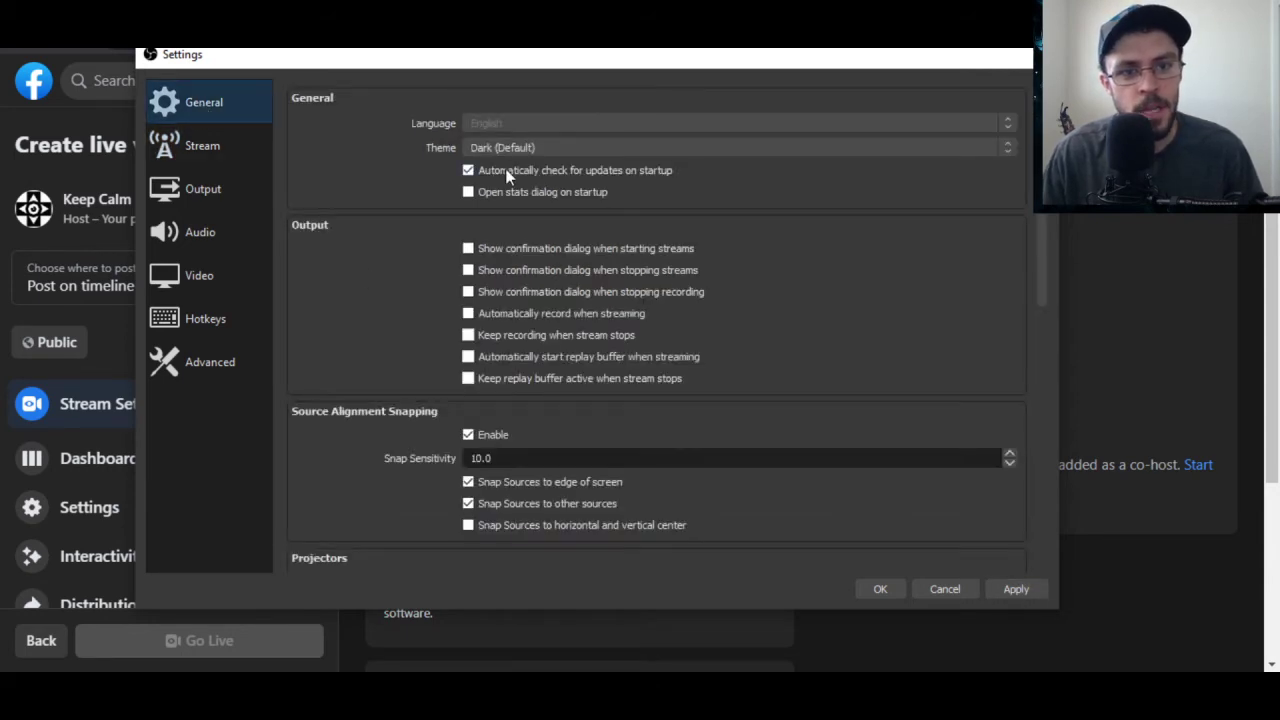
click(214, 228)
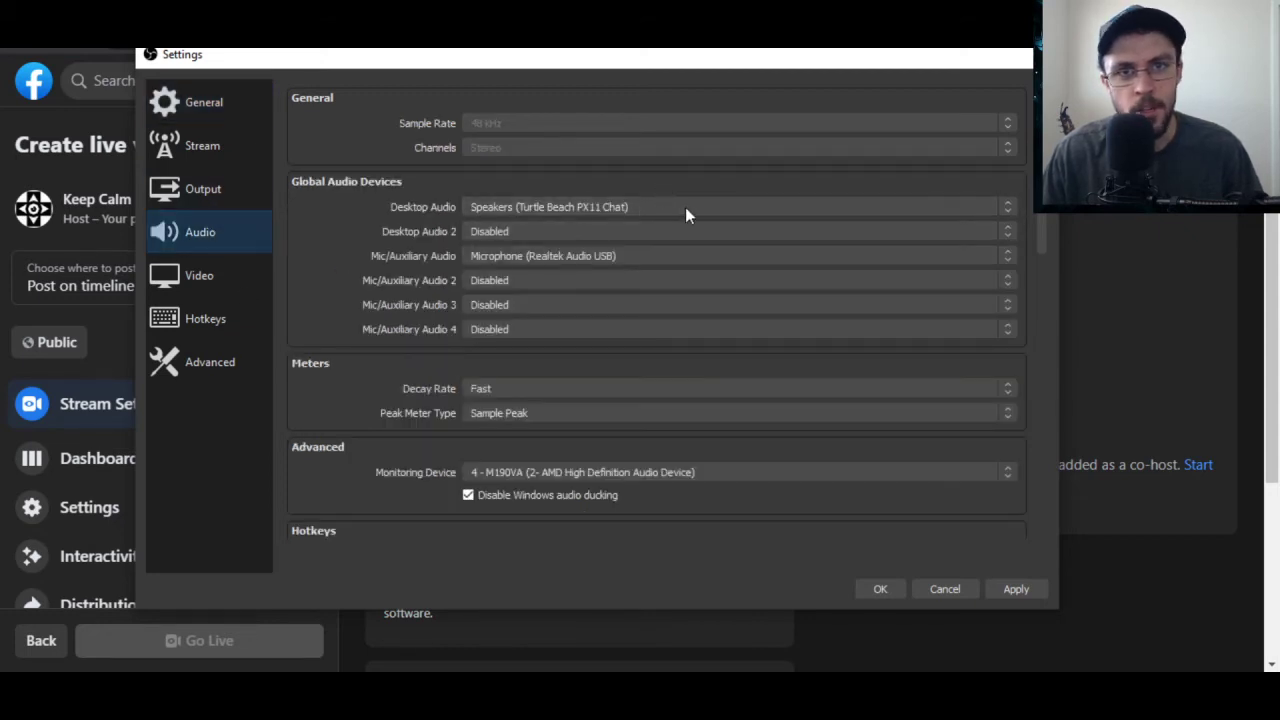
click(237, 277)
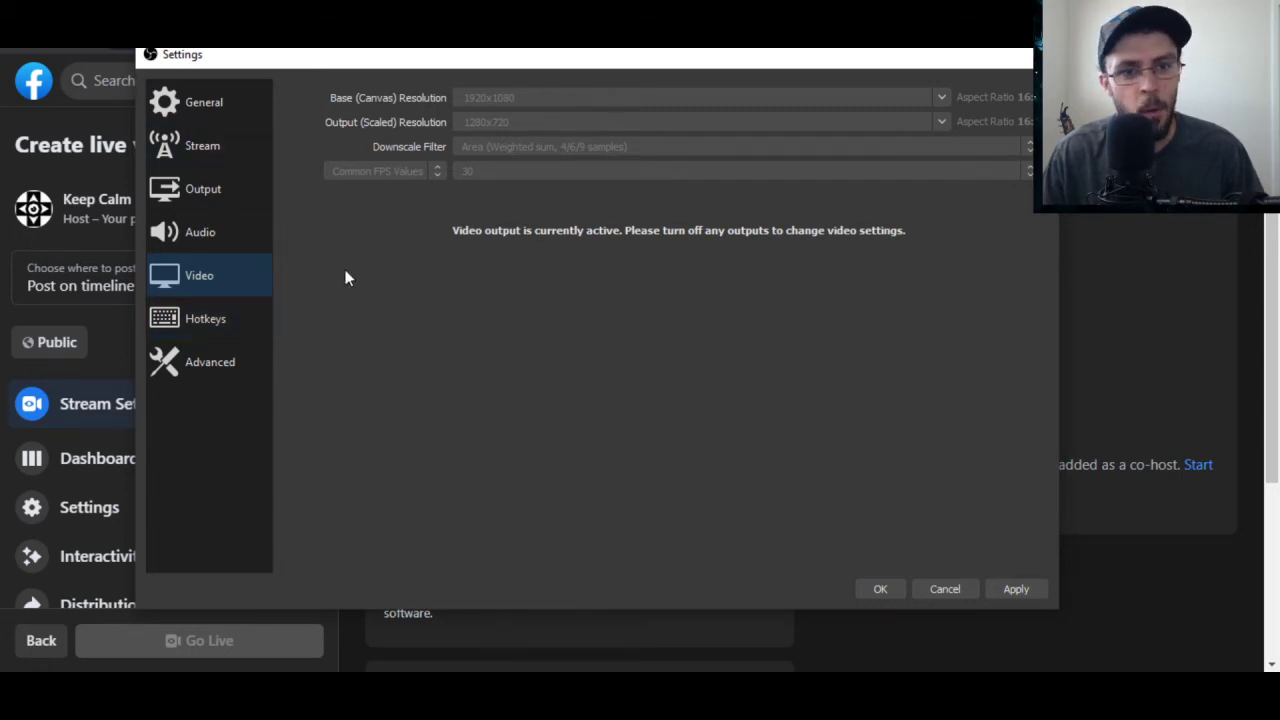
click(220, 155)
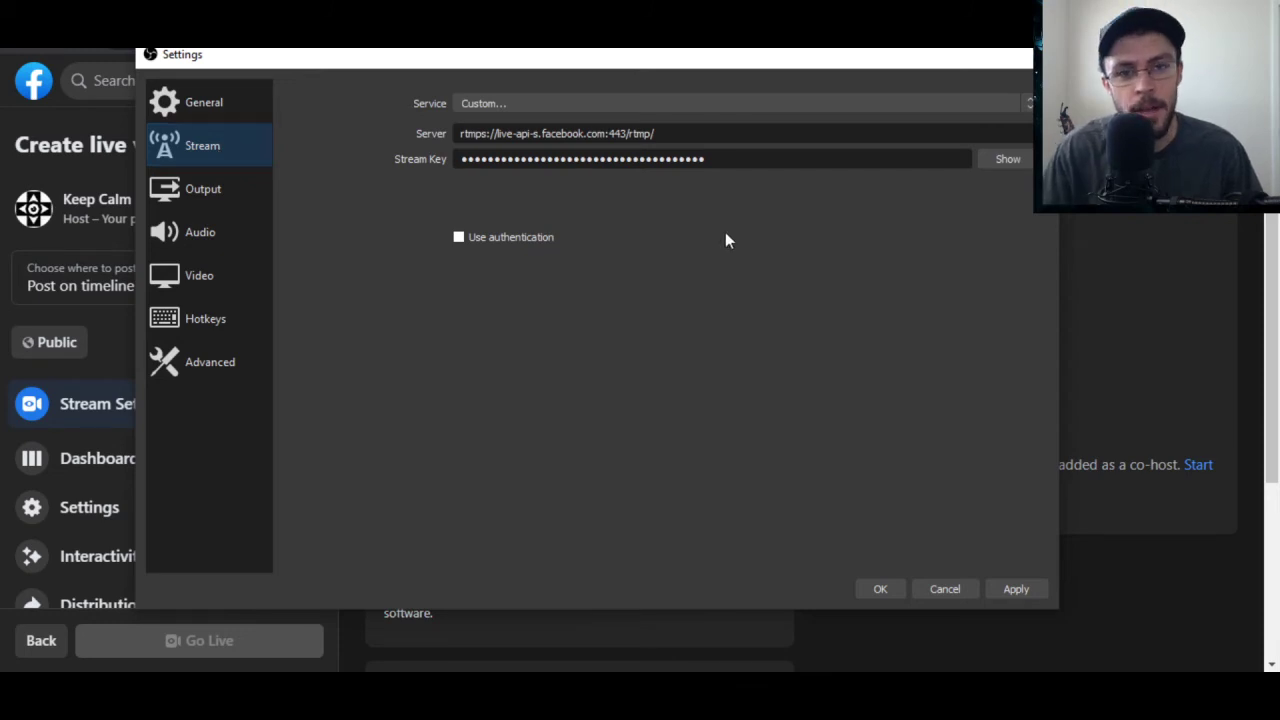
click(1017, 590)
click(964, 592)
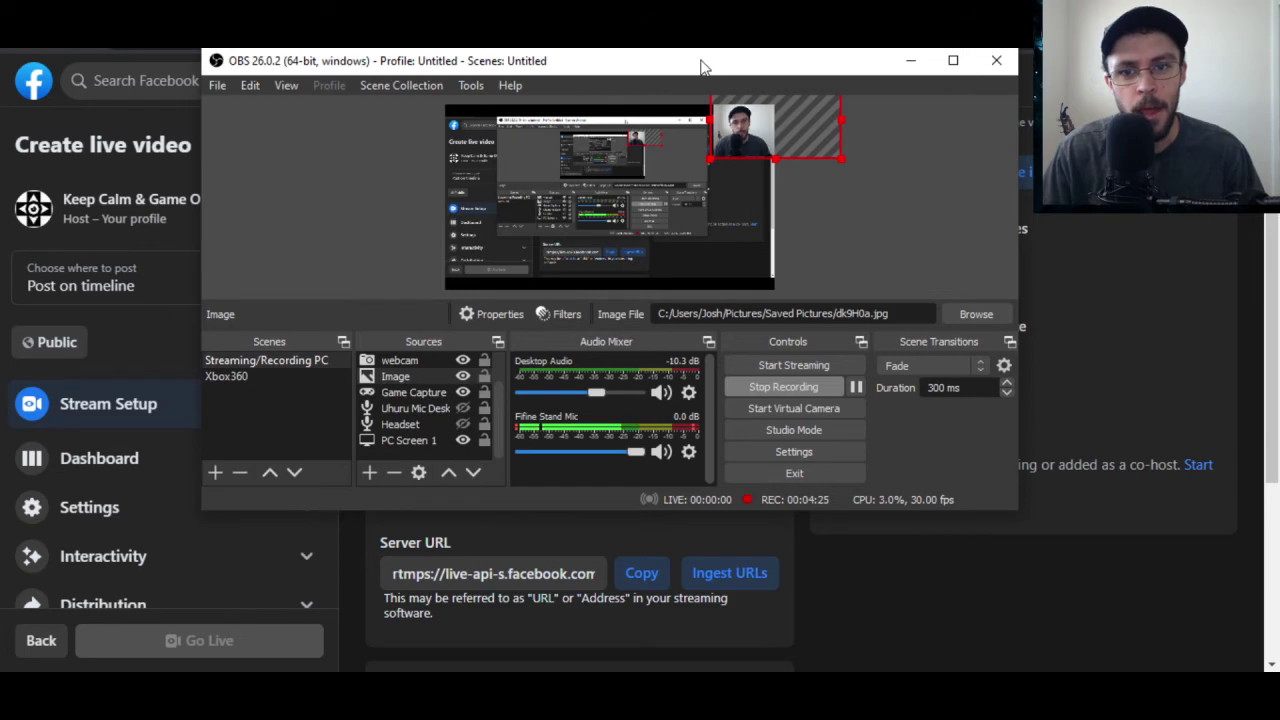
Minimize OBS, review the Facebook stream setup page and view the options for where to post the live video.
click(910, 60)
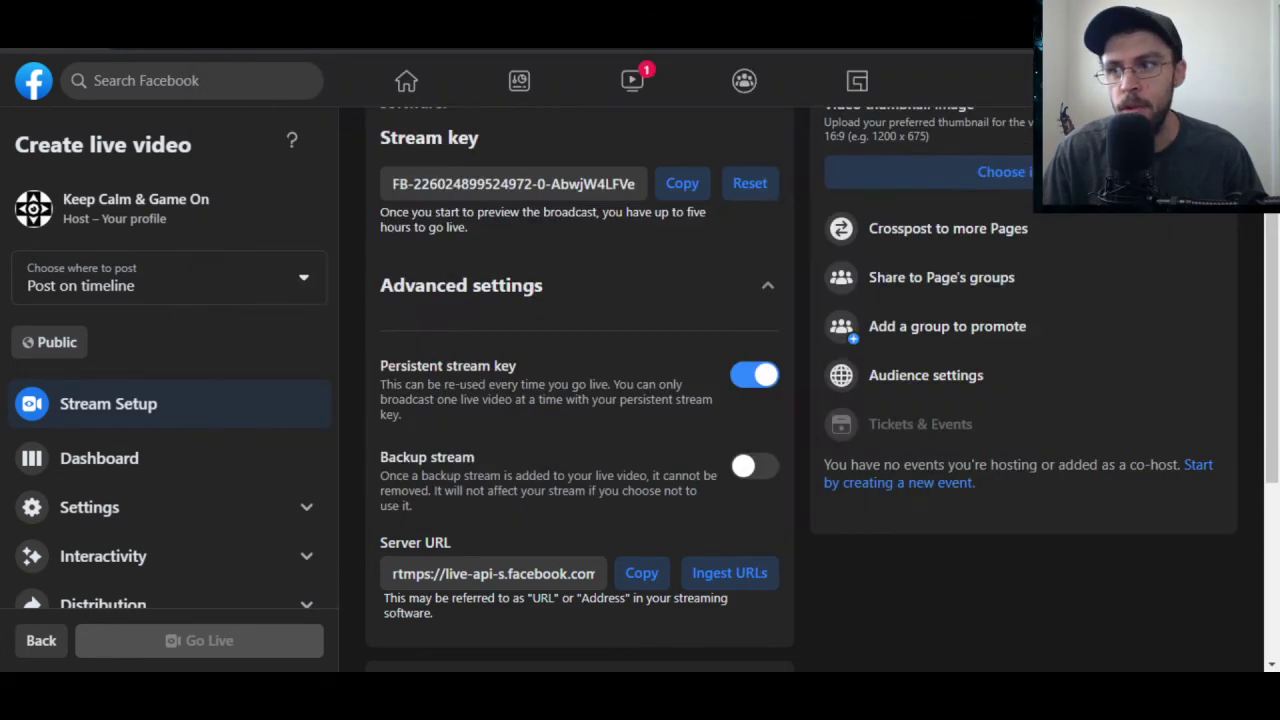
scroll(626, 463, up, 3)
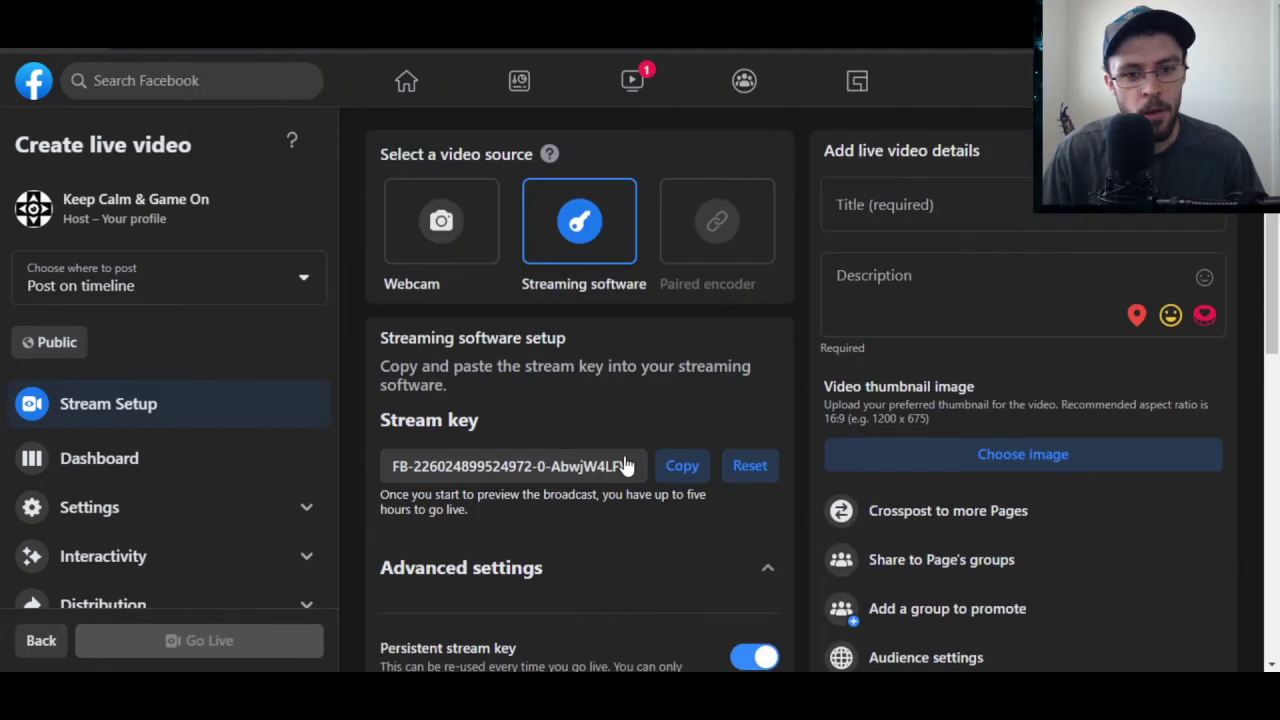
scroll(624, 457, down, 6)
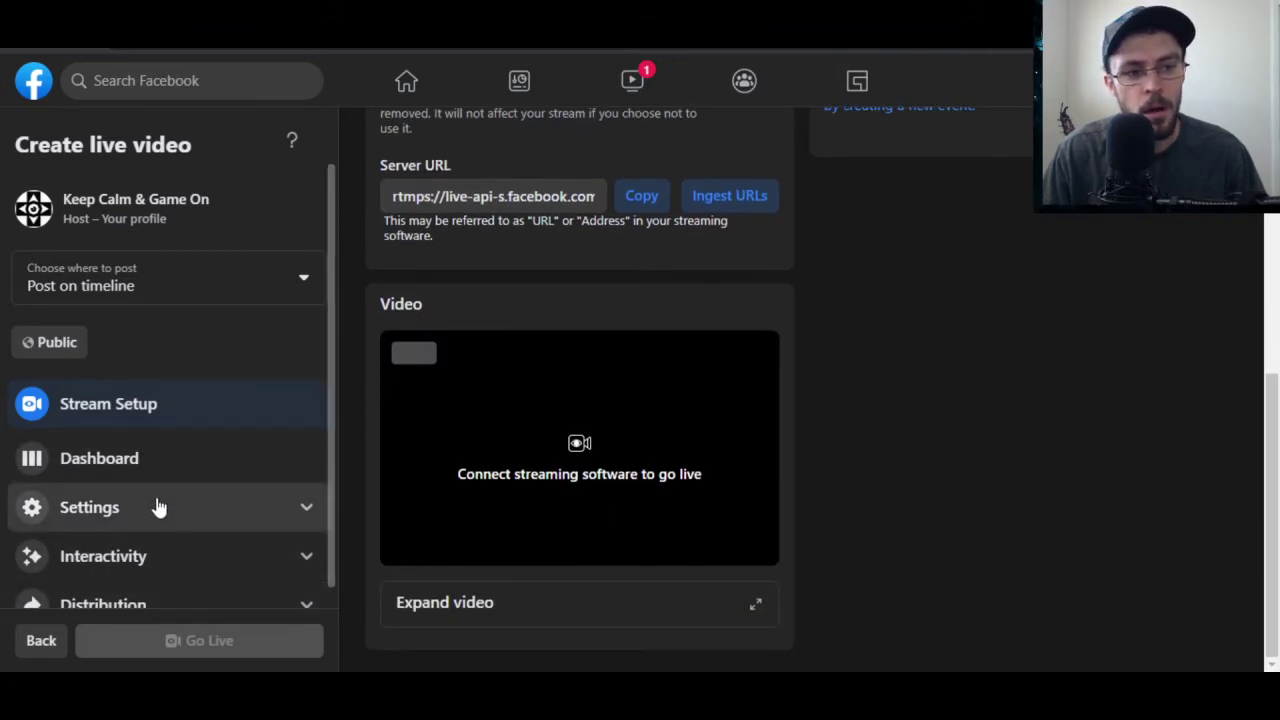
click(303, 287)
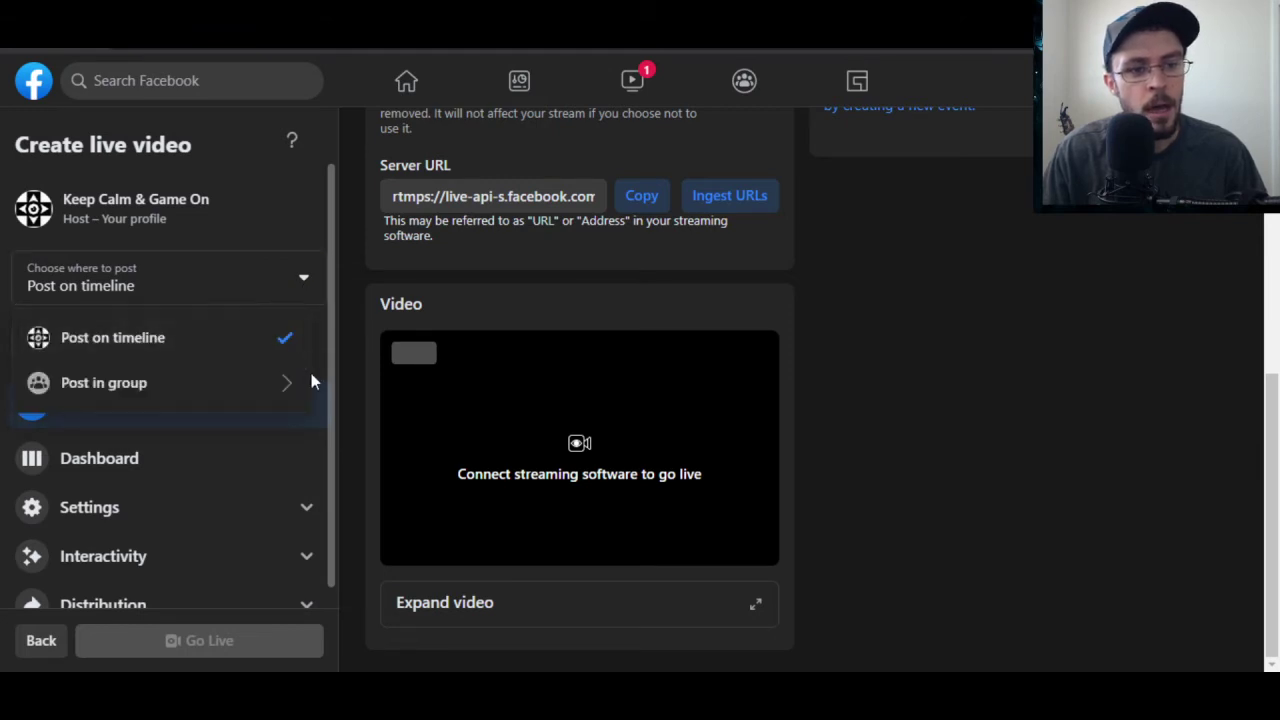
click(960, 362)
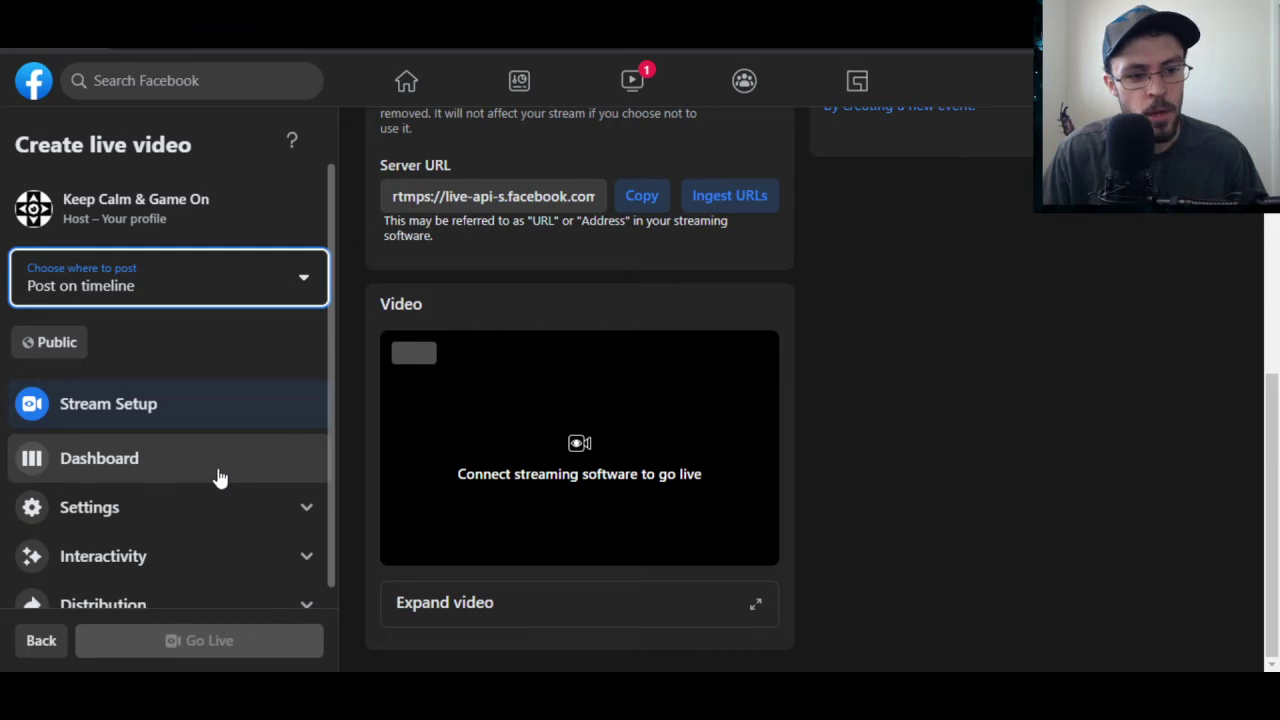
Open the live video dashboard and examine its goals, stream metrics, polls and post details.
click(220, 478)
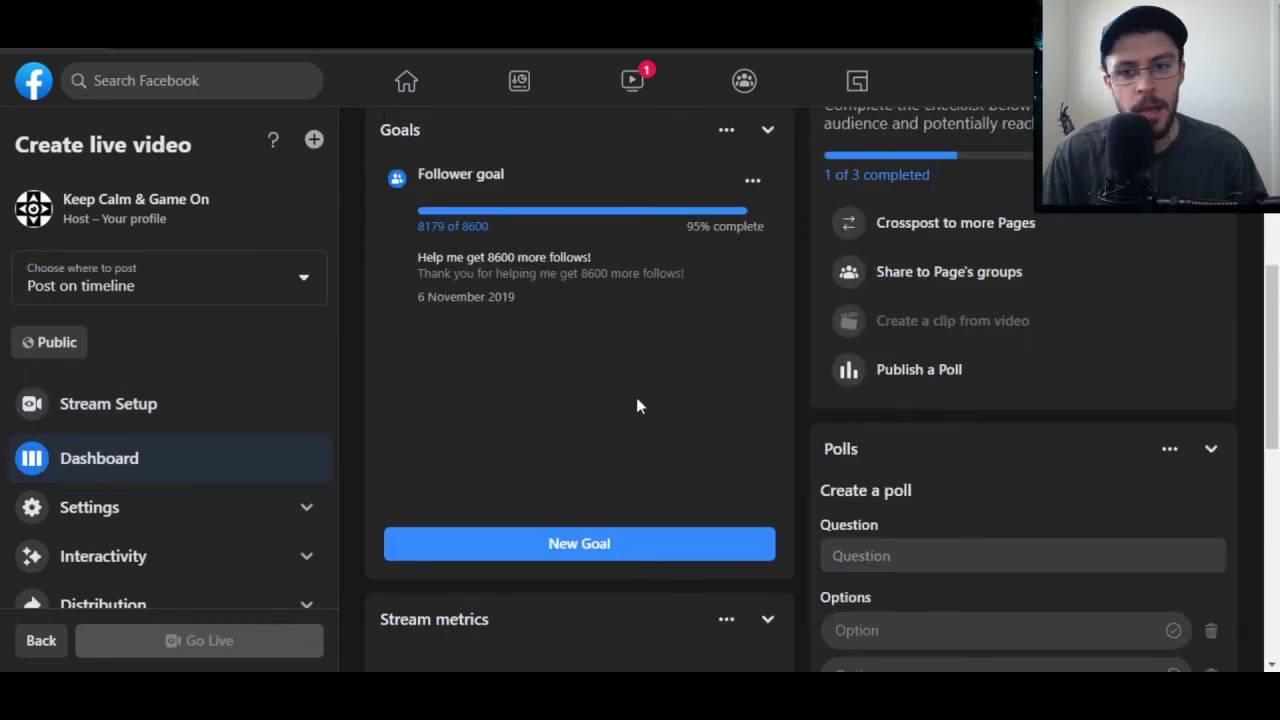
scroll(955, 420, down, 5)
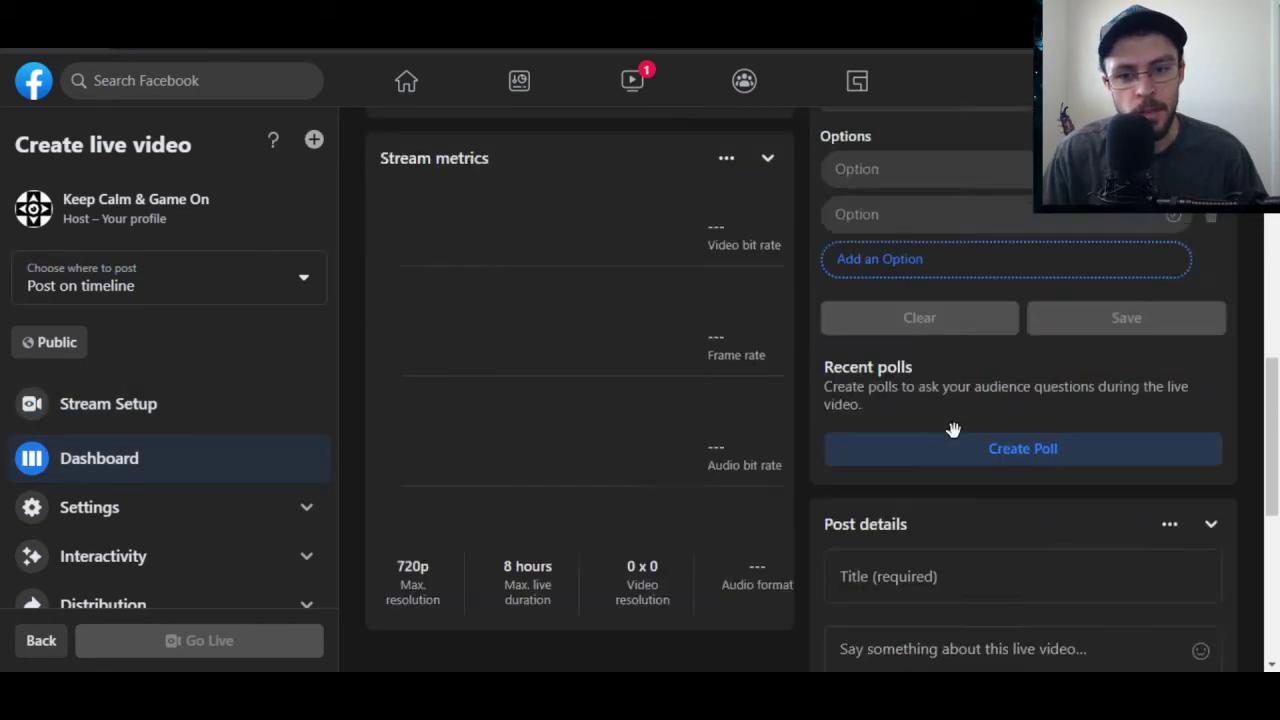
scroll(953, 430, down, 1)
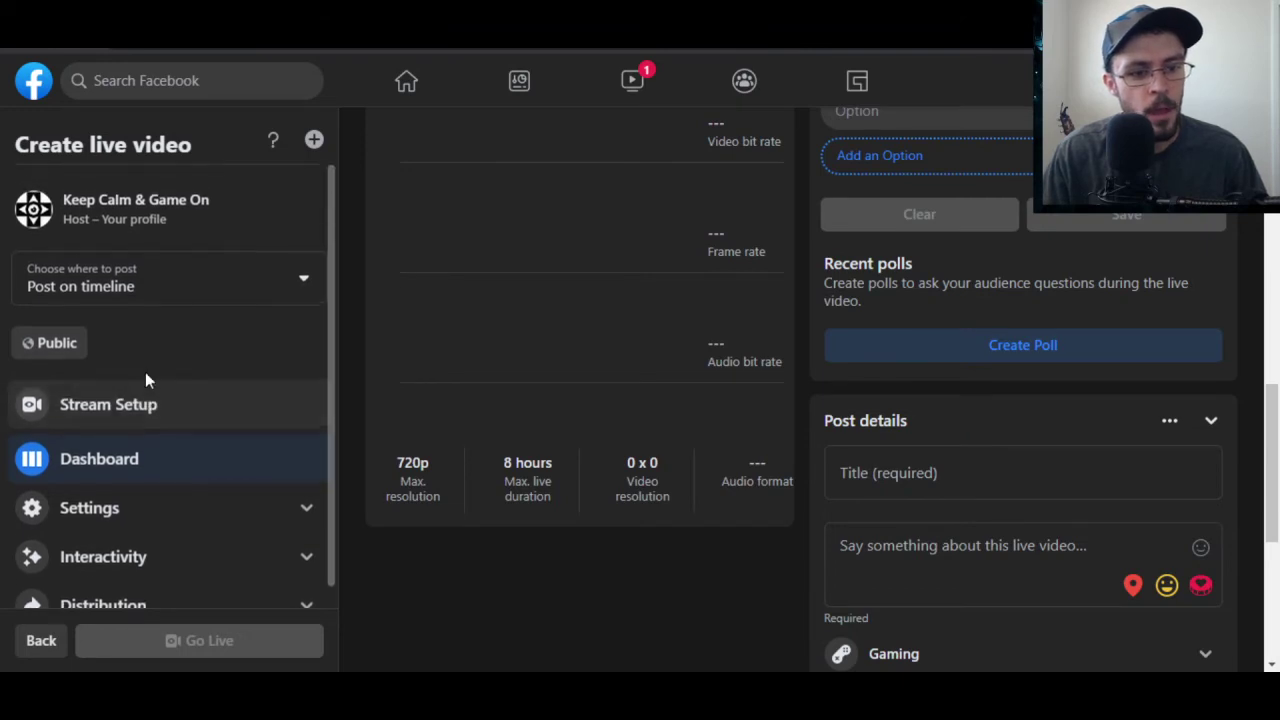
scroll(146, 378, down, 1)
scroll(180, 425, up, 1)
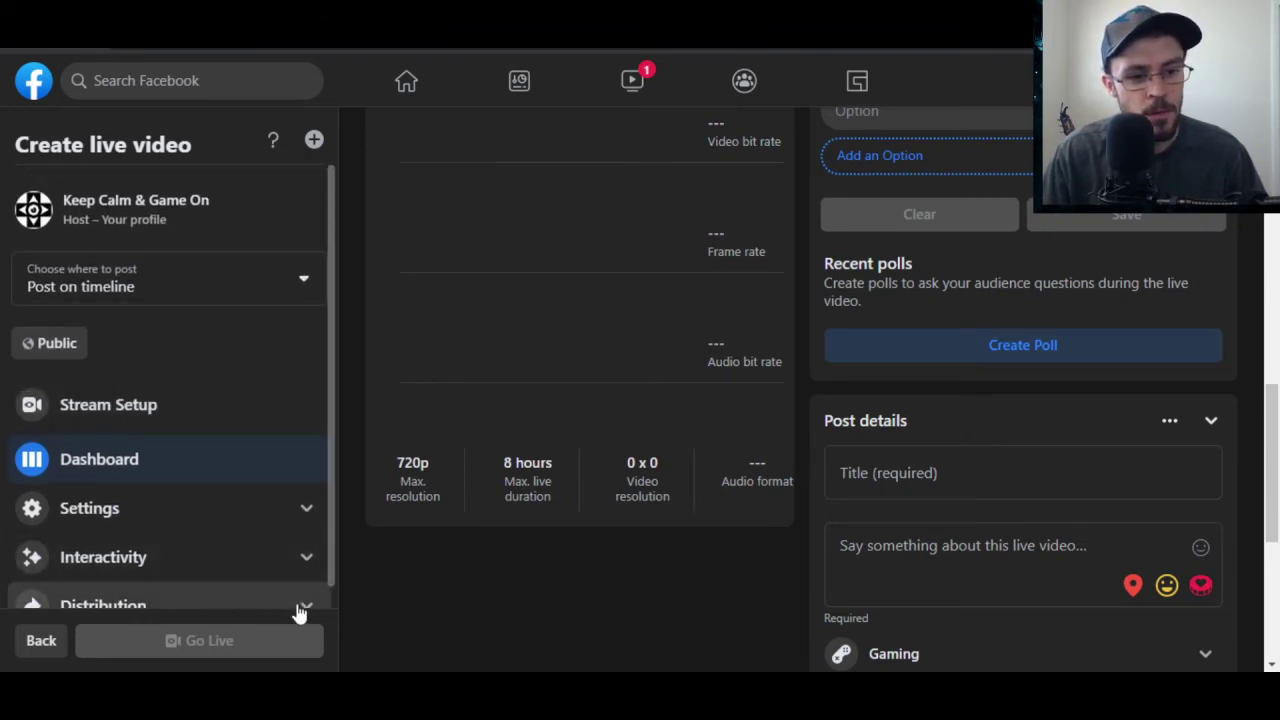
scroll(326, 476, down, 1)
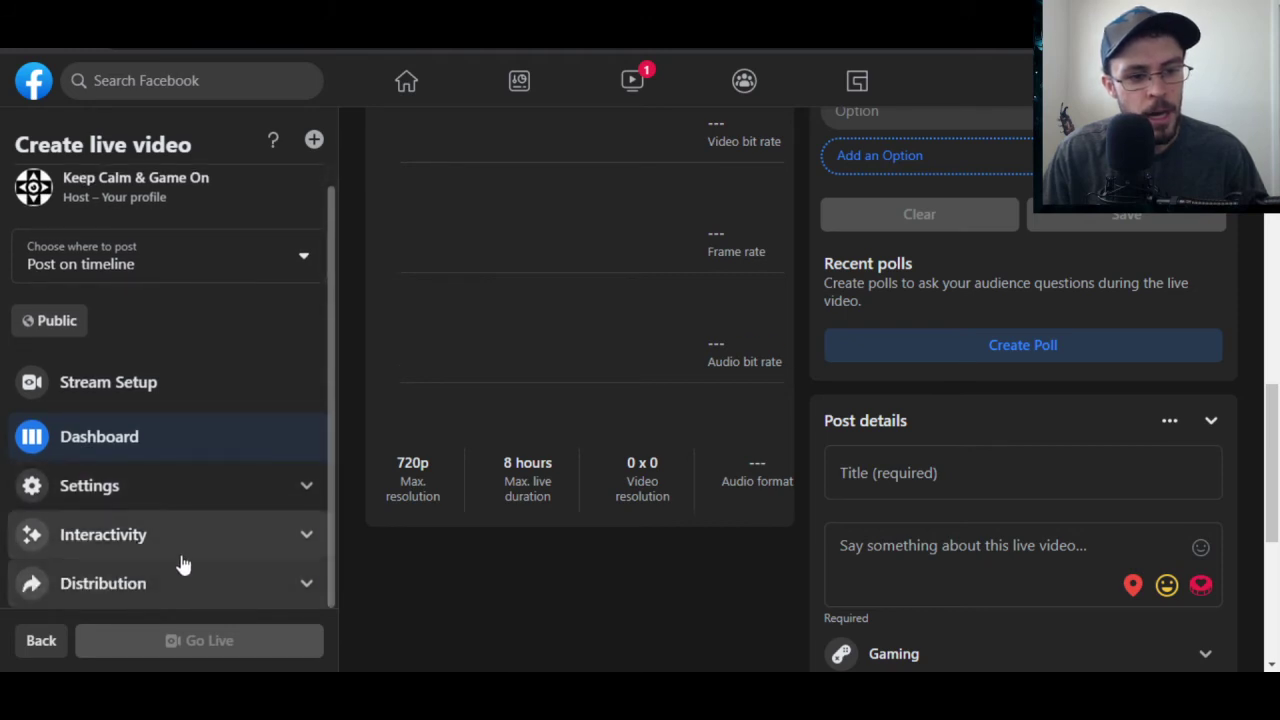
scroll(170, 560, up, 1)
Expand the live video Settings section and view its Stream, Viewer and Comments entries.
click(192, 516)
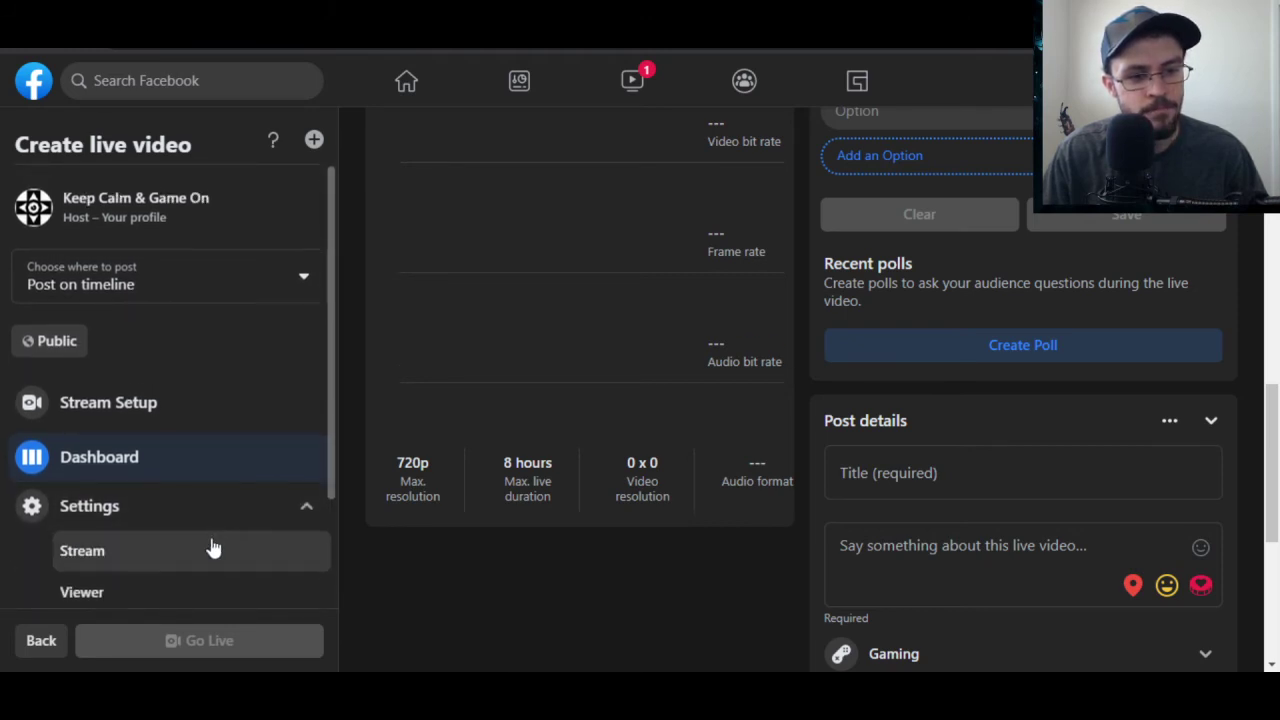
scroll(205, 552, down, 3)
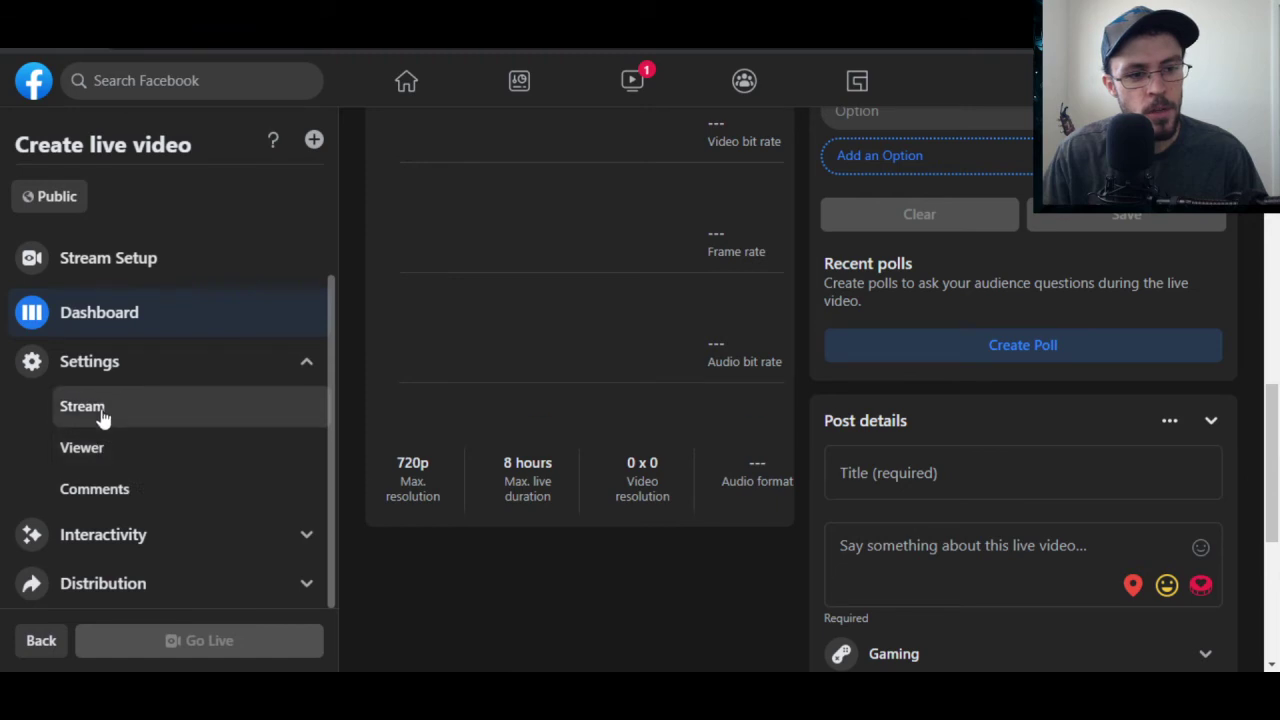
scroll(160, 560, up, 3)
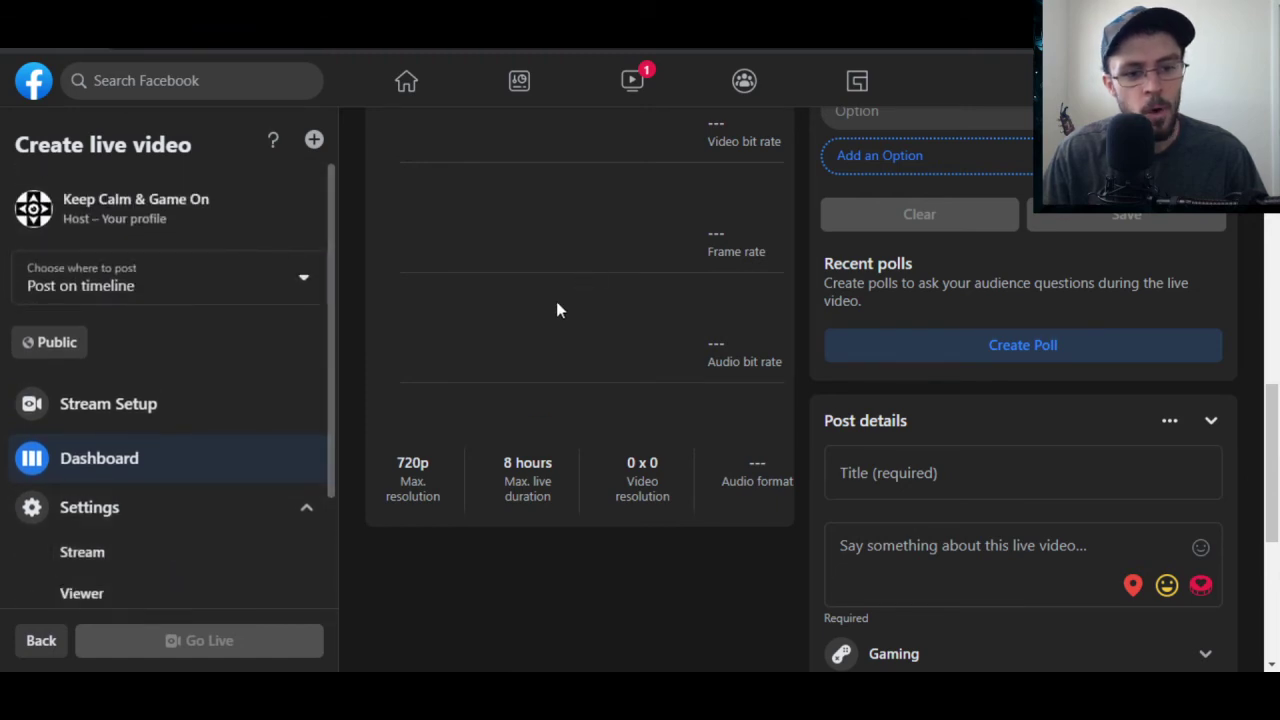
Examine the dashboard's video preview, comments area and viewer insights.
scroll(434, 655, up, 5)
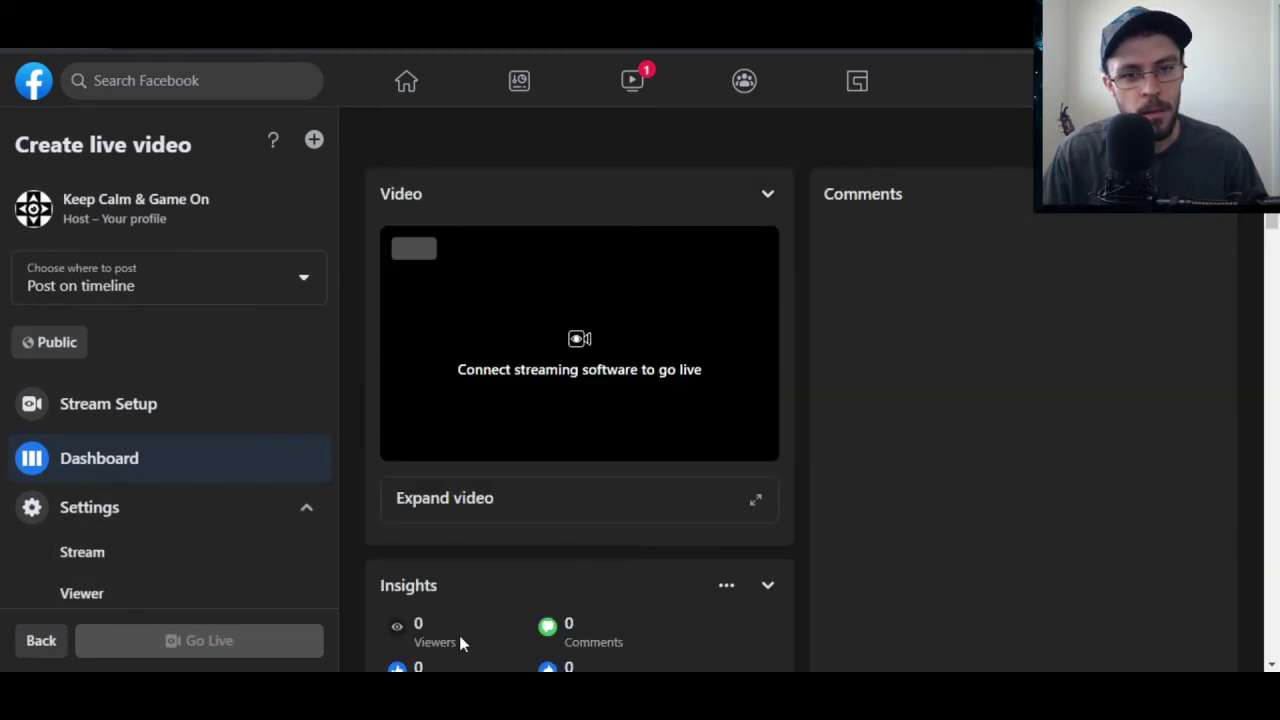
scroll(461, 631, down, 5)
scroll(461, 632, up, 3)
scroll(445, 612, up, 3)
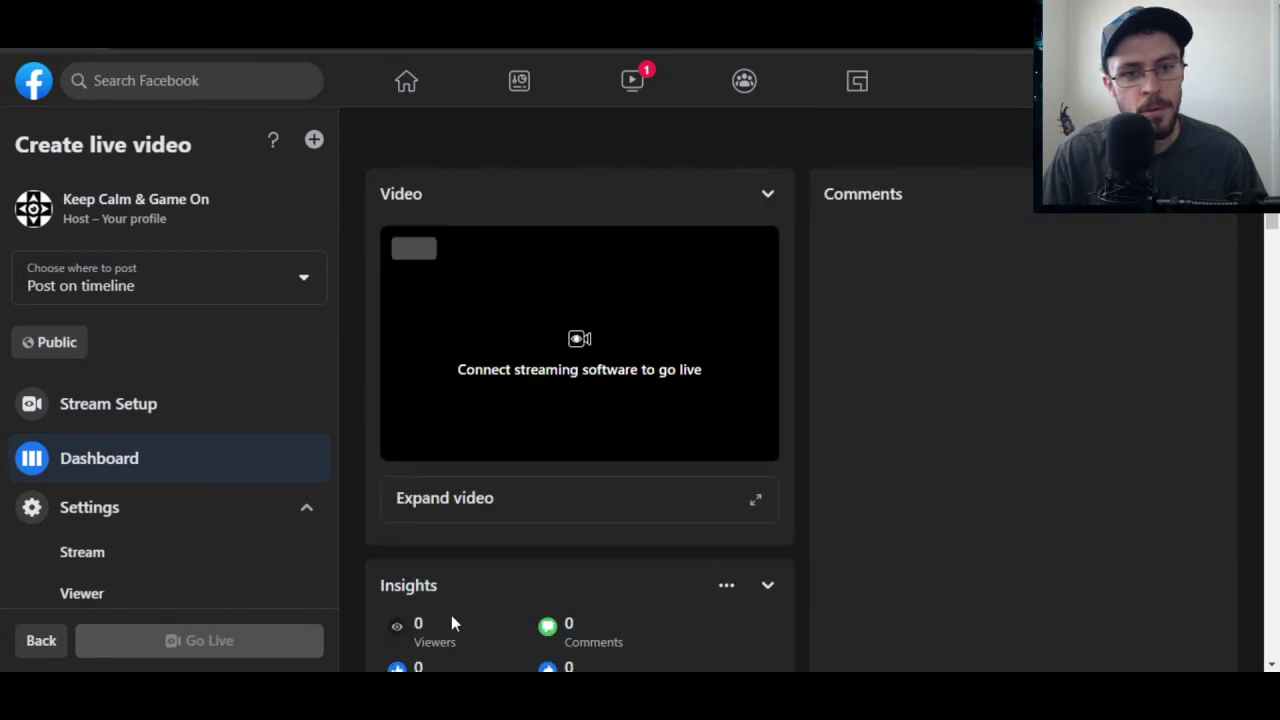
scroll(289, 600, down, 2)
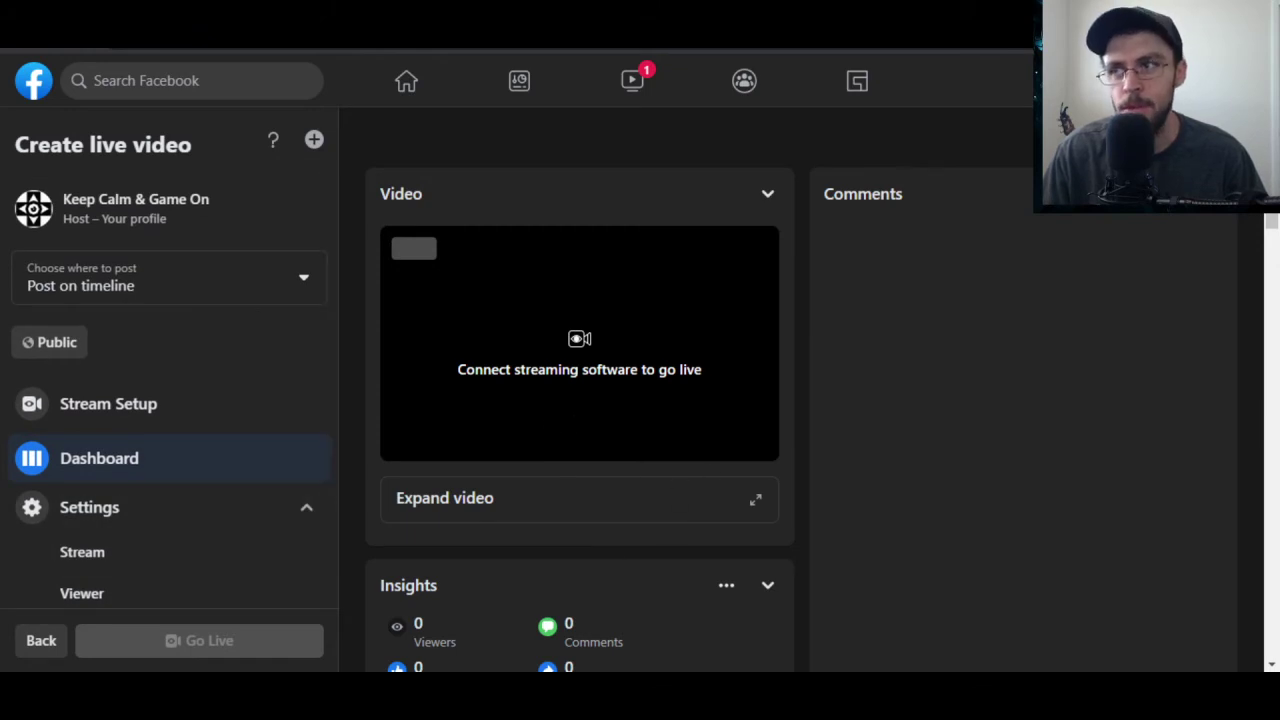
Switch to OBS to view its streaming controls, move its window aside and check the Go Live option on the Facebook dashboard.
key(alt+Tab)
drag(471, 295, 611, 30)
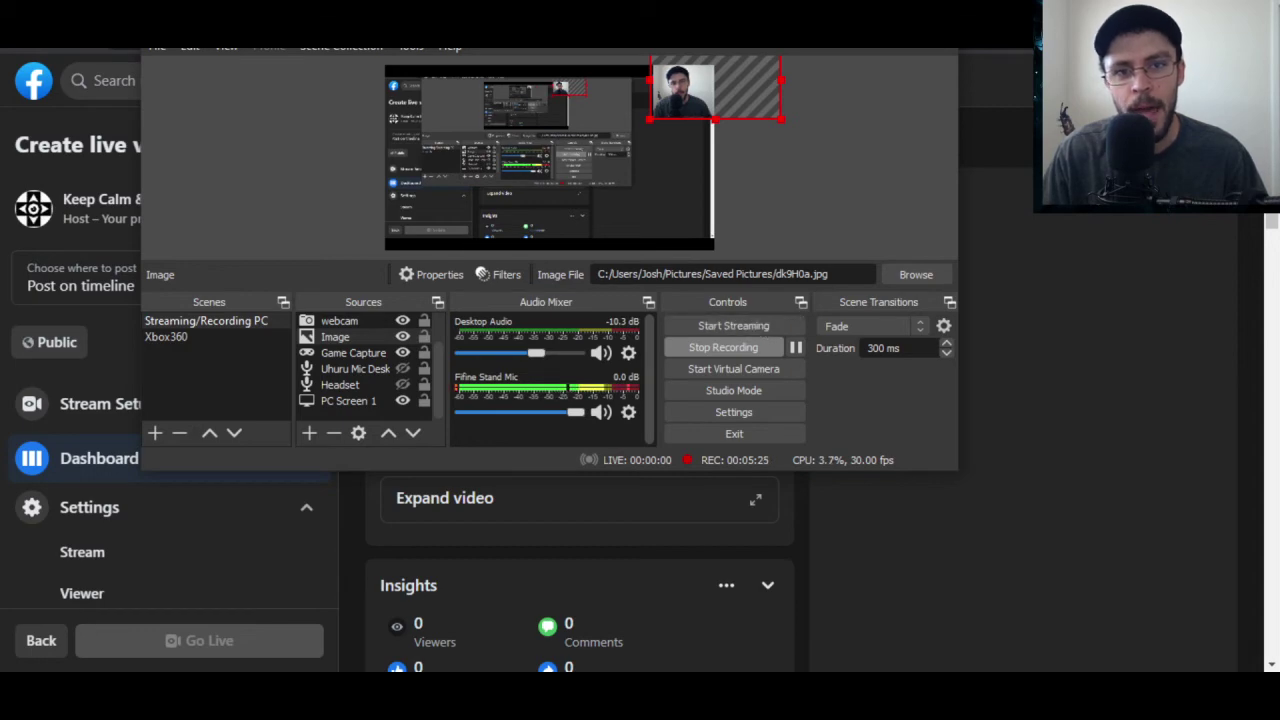
drag(755, 44, 1279, 156)
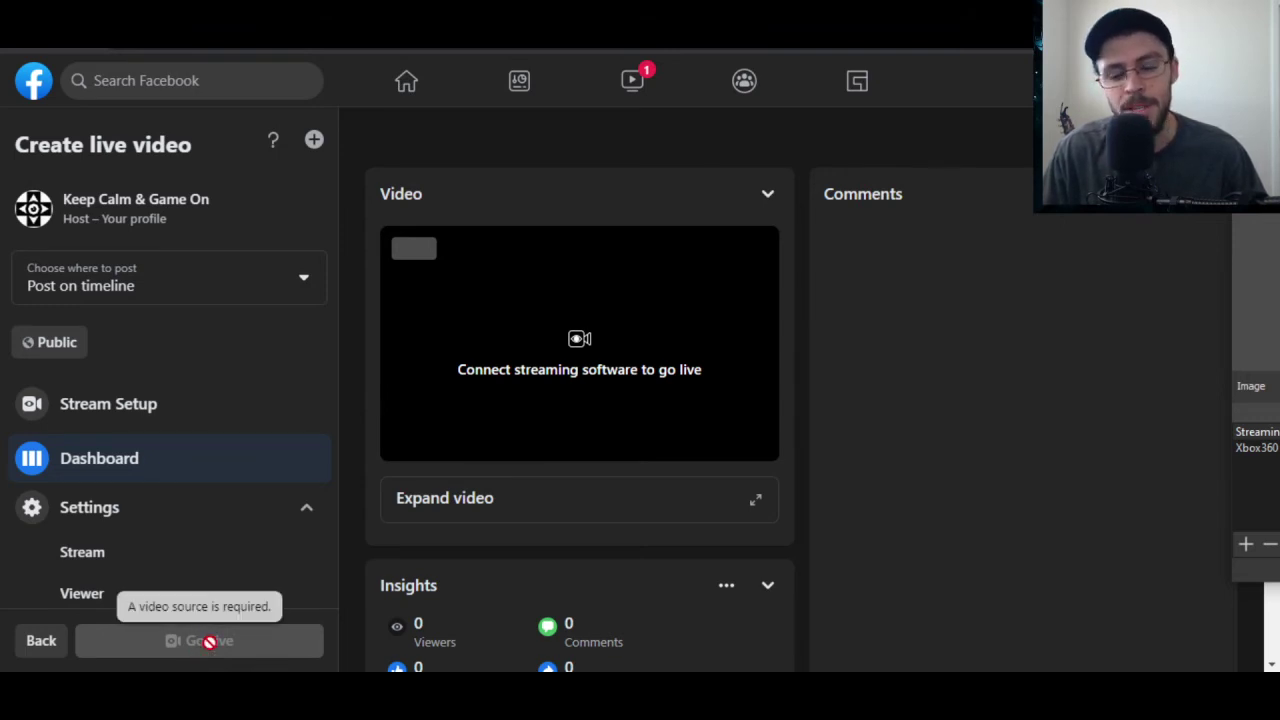
click(711, 623)
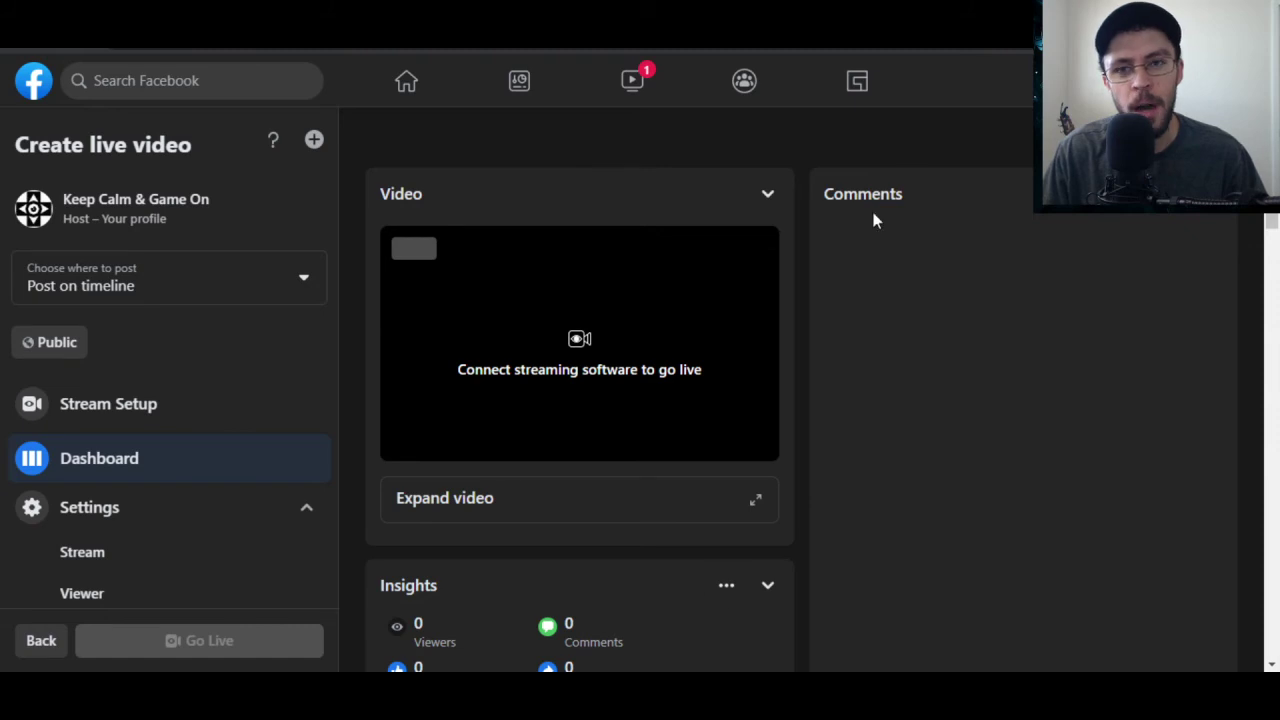
Bring the OBS window back to review Start Streaming, and move it off the Facebook page to recheck the Go Live option.
key(alt+Tab)
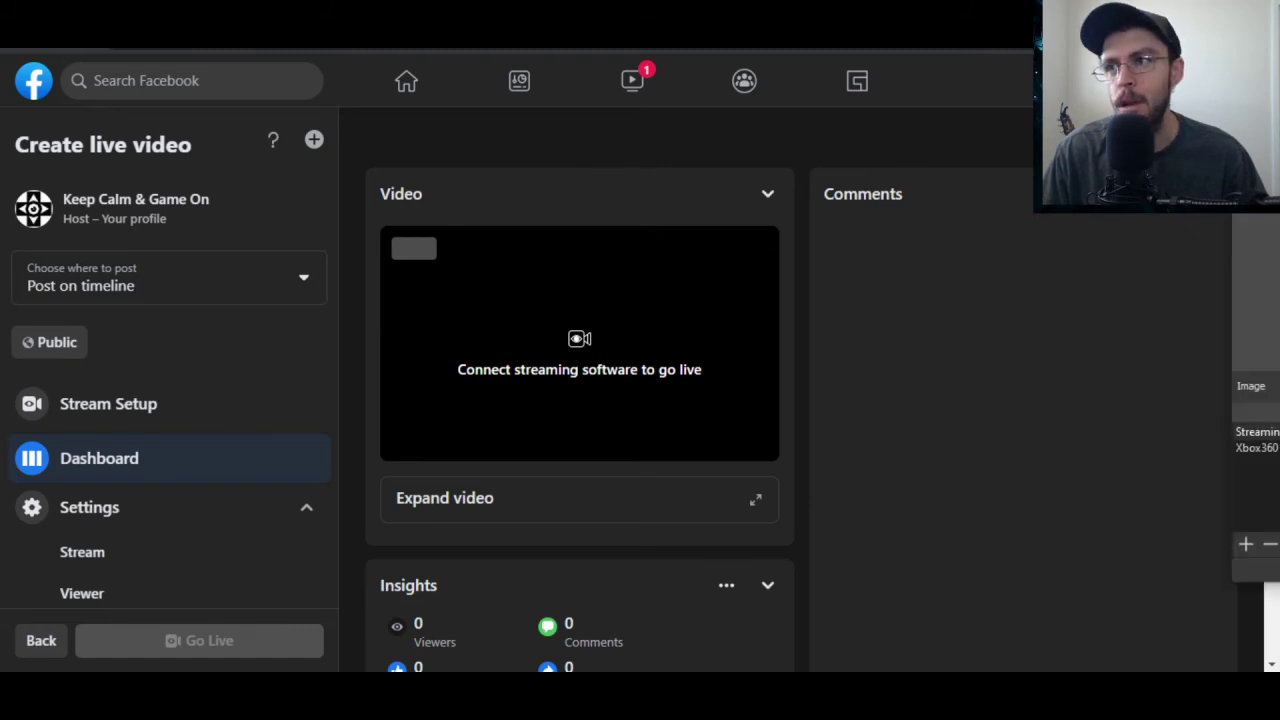
drag(1255, 131, 268, 62)
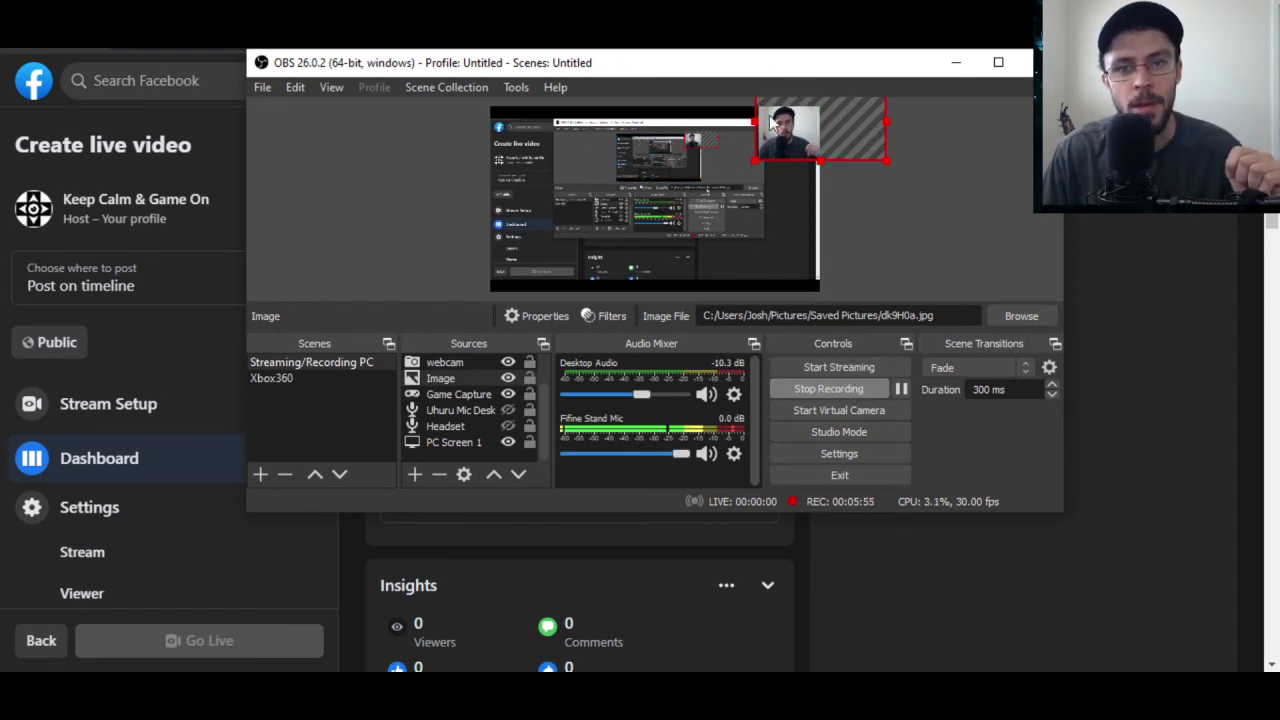
drag(762, 58, 1279, 102)
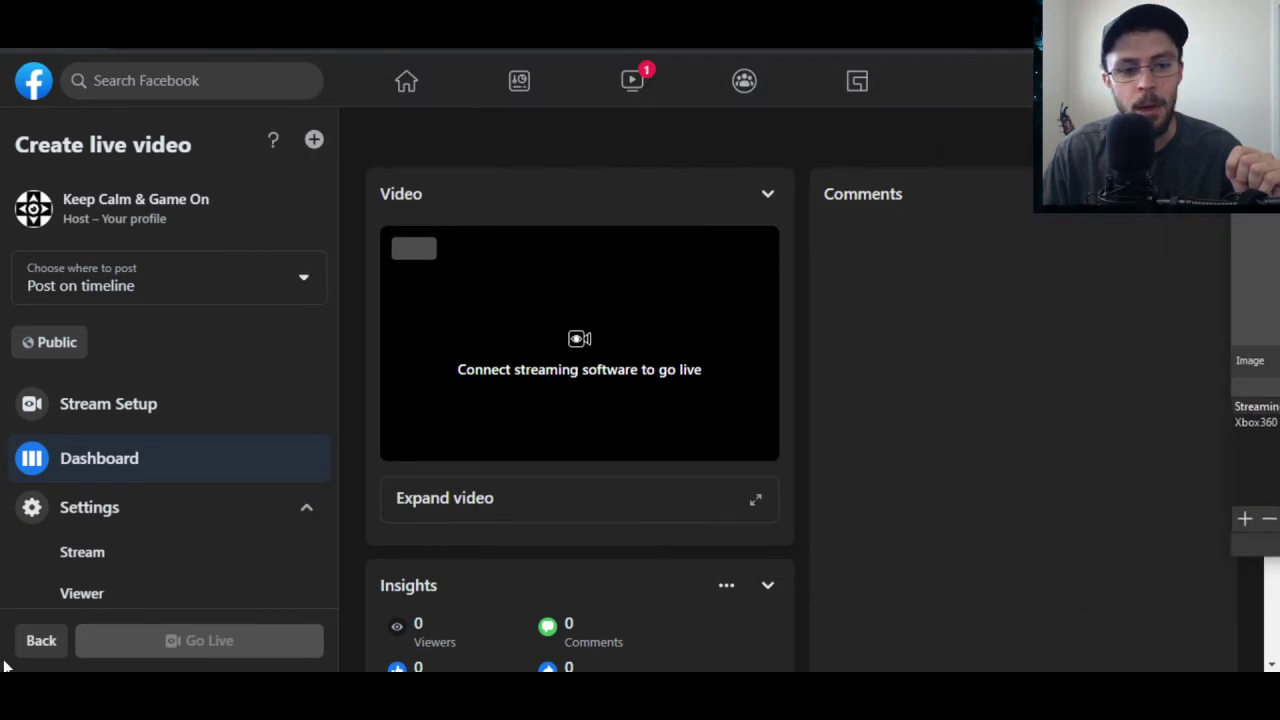
mouse_move(157, 644)
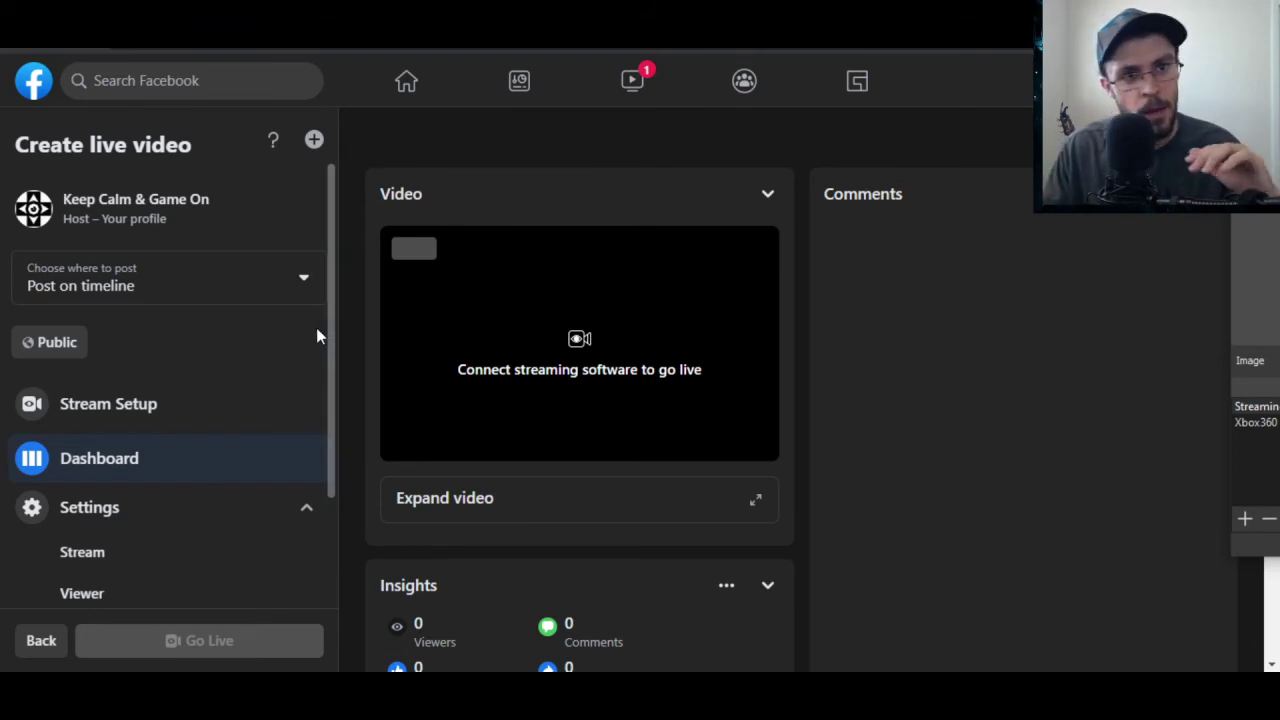
mouse_move(246, 630)
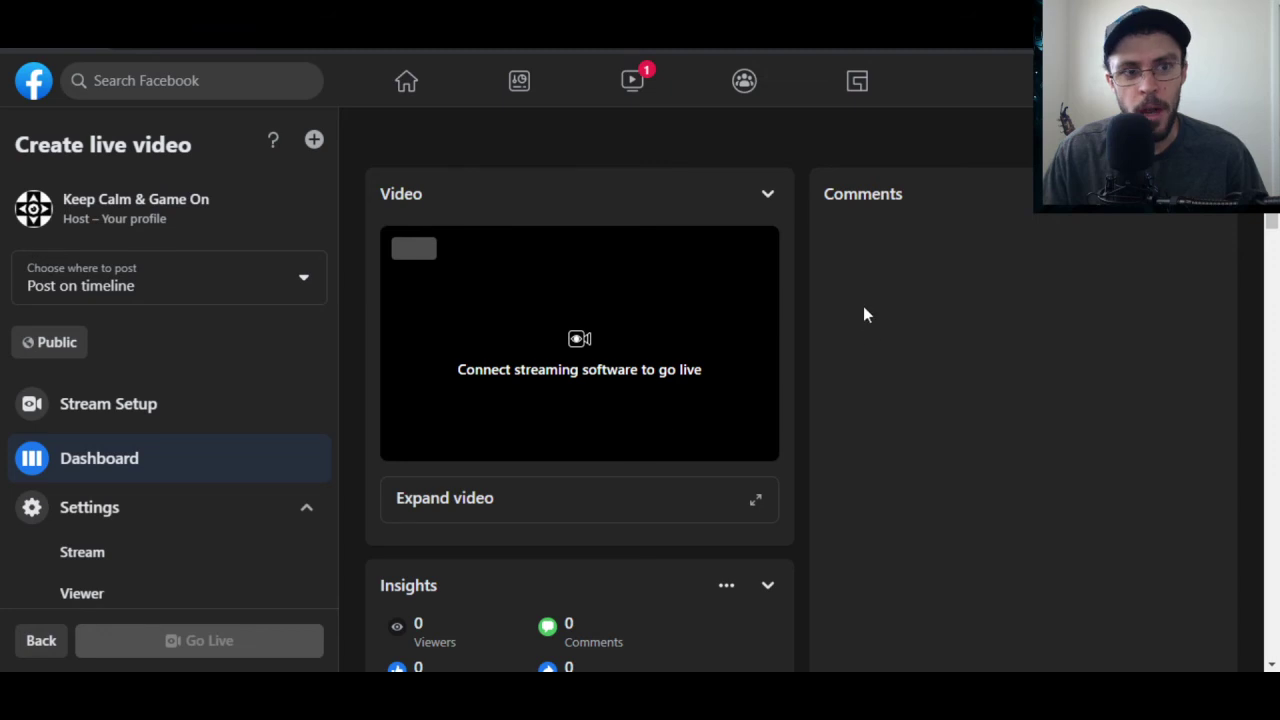
Return to Facebook's Stream Setup page, and switch to OBS to open its Stream settings.
click(155, 423)
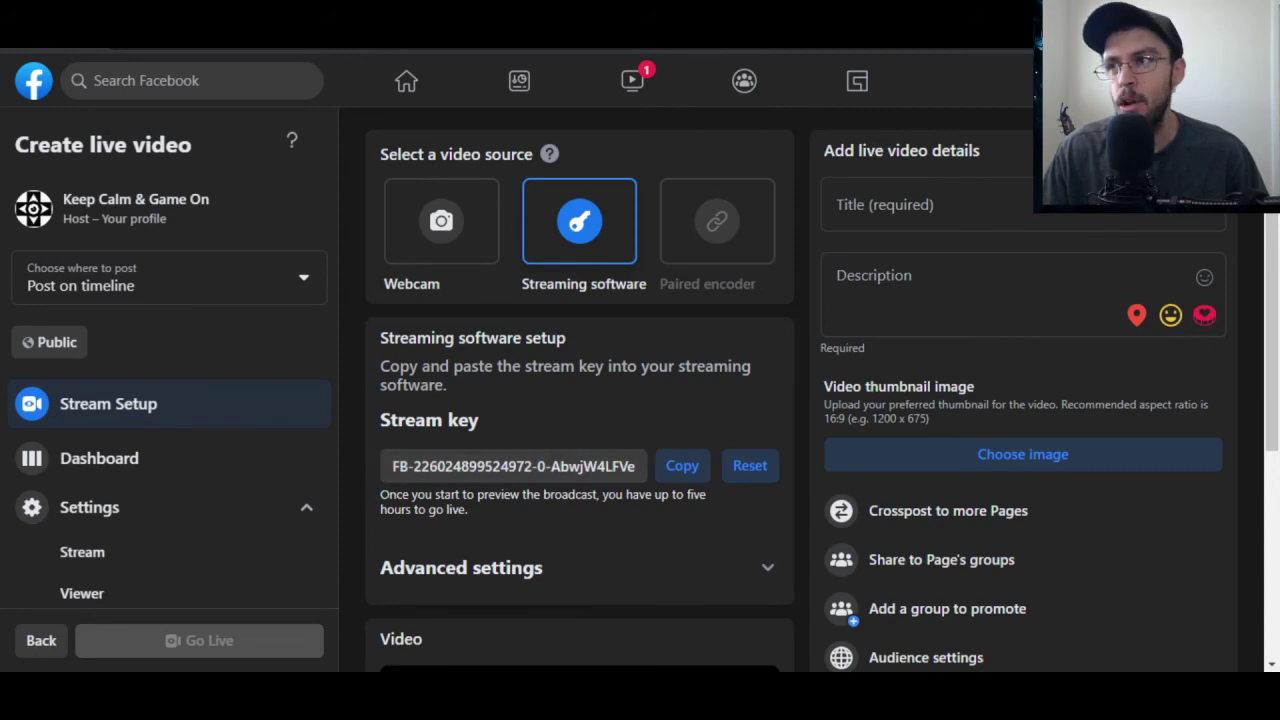
key(alt+Tab)
drag(571, 174, 302, 51)
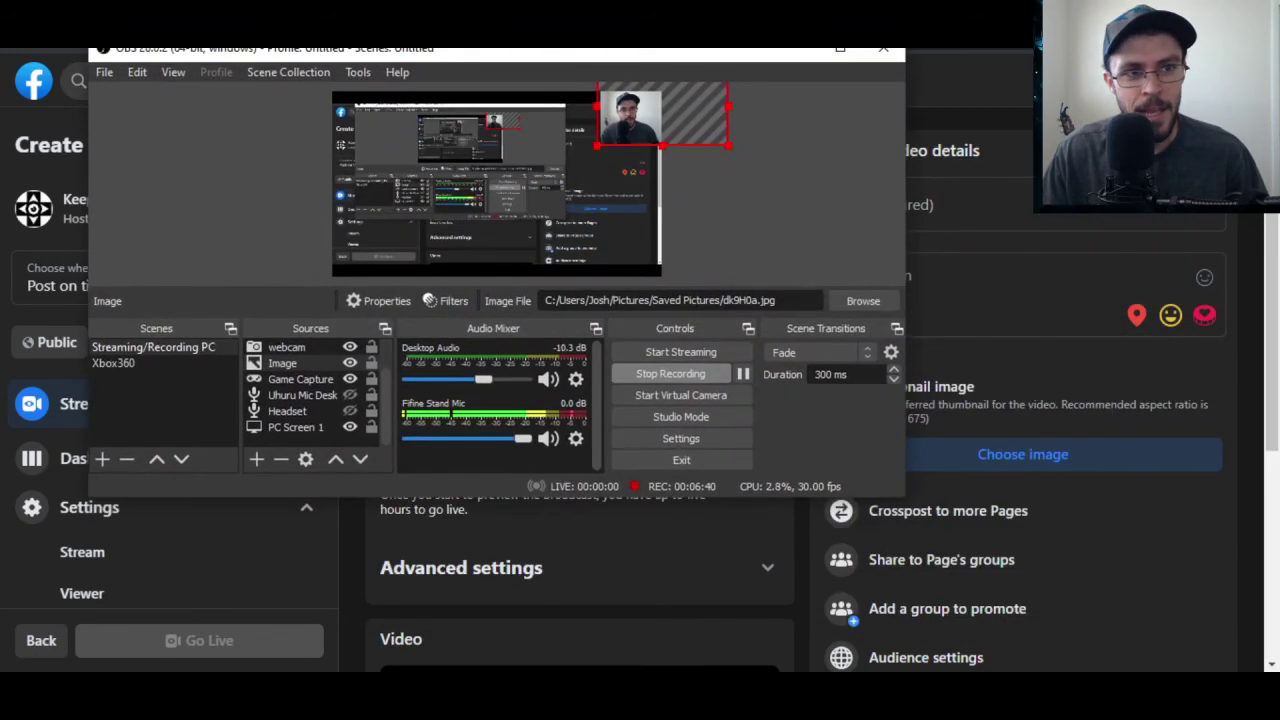
click(104, 72)
click(118, 143)
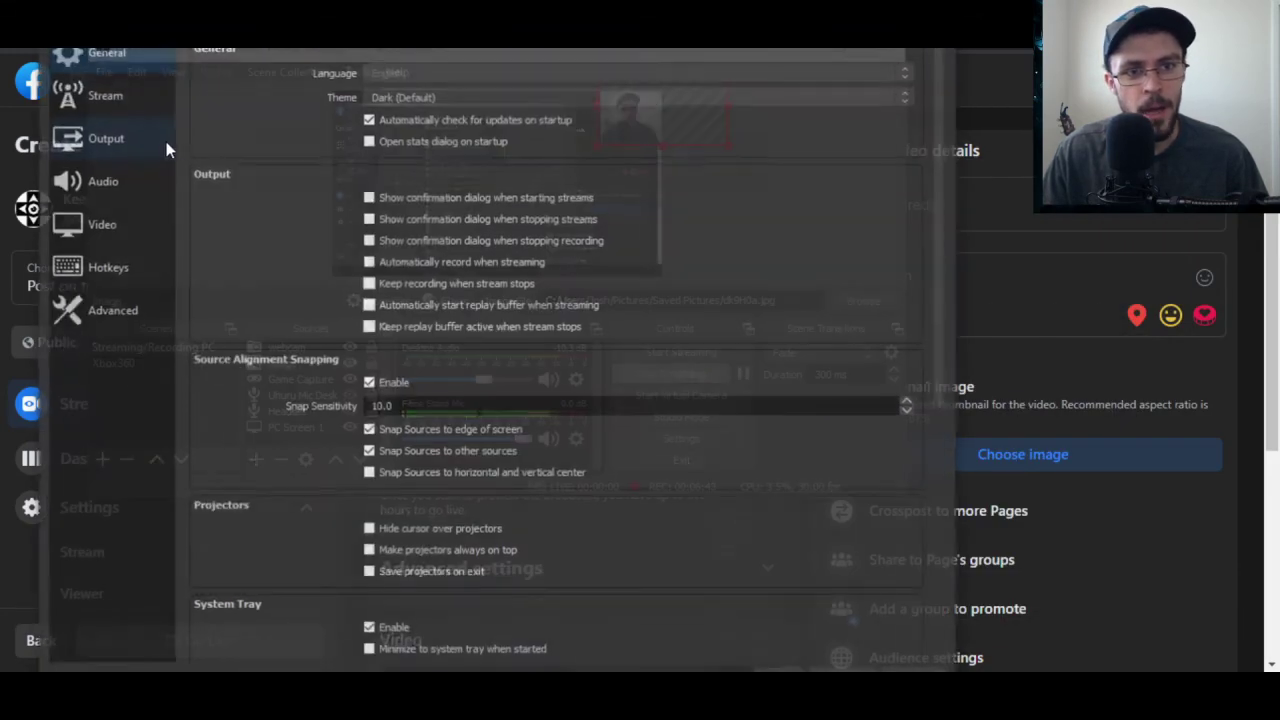
click(98, 100)
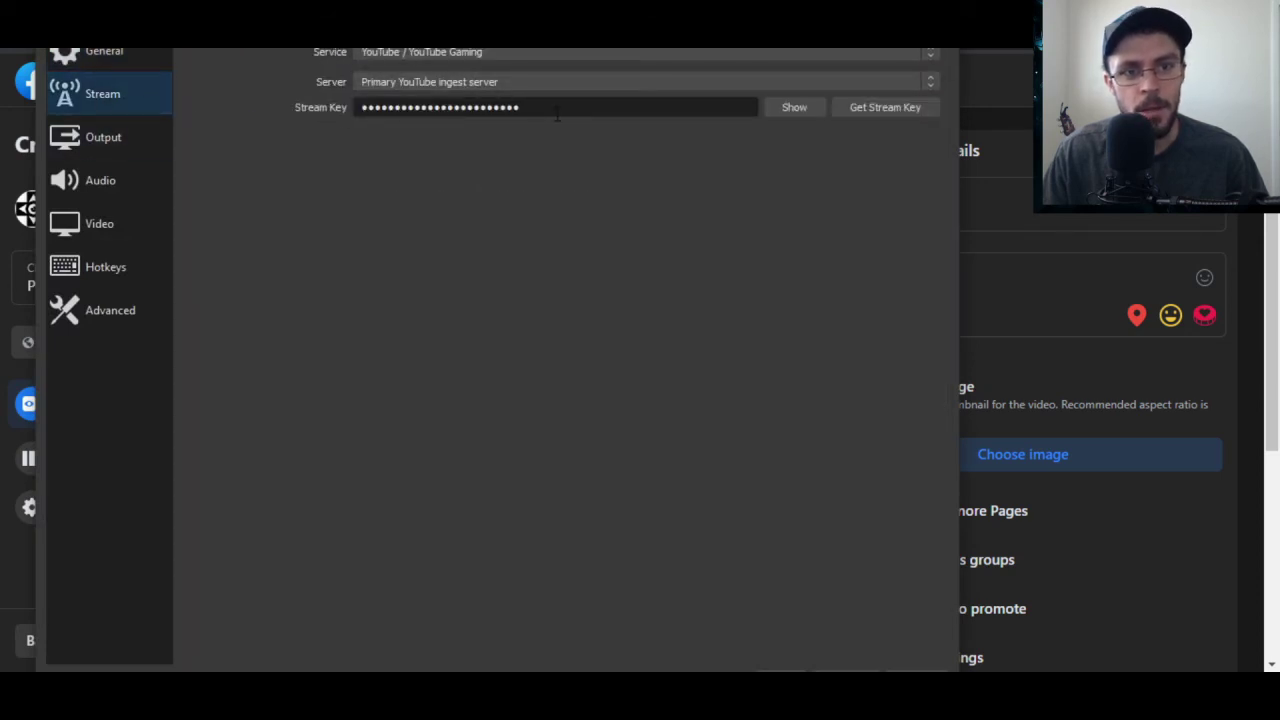
Try the Custom streaming service with its Server field in the Stream settings, and discard the changes.
click(387, 56)
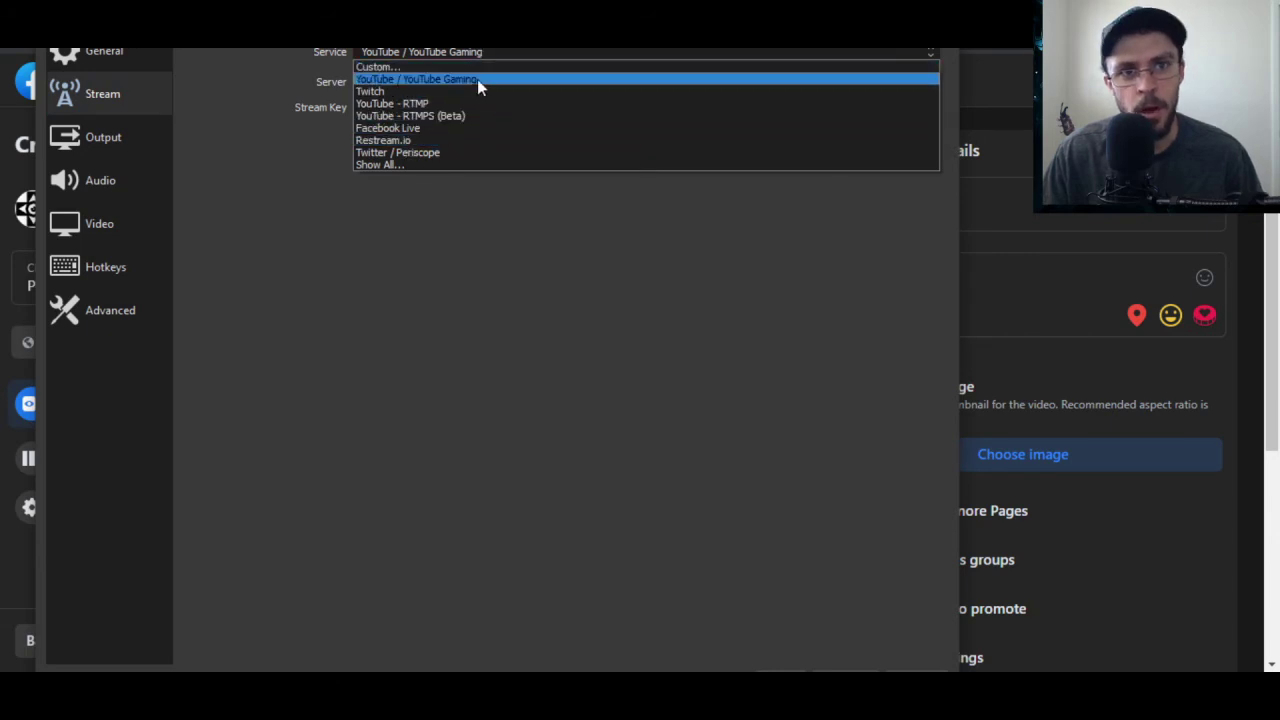
click(408, 67)
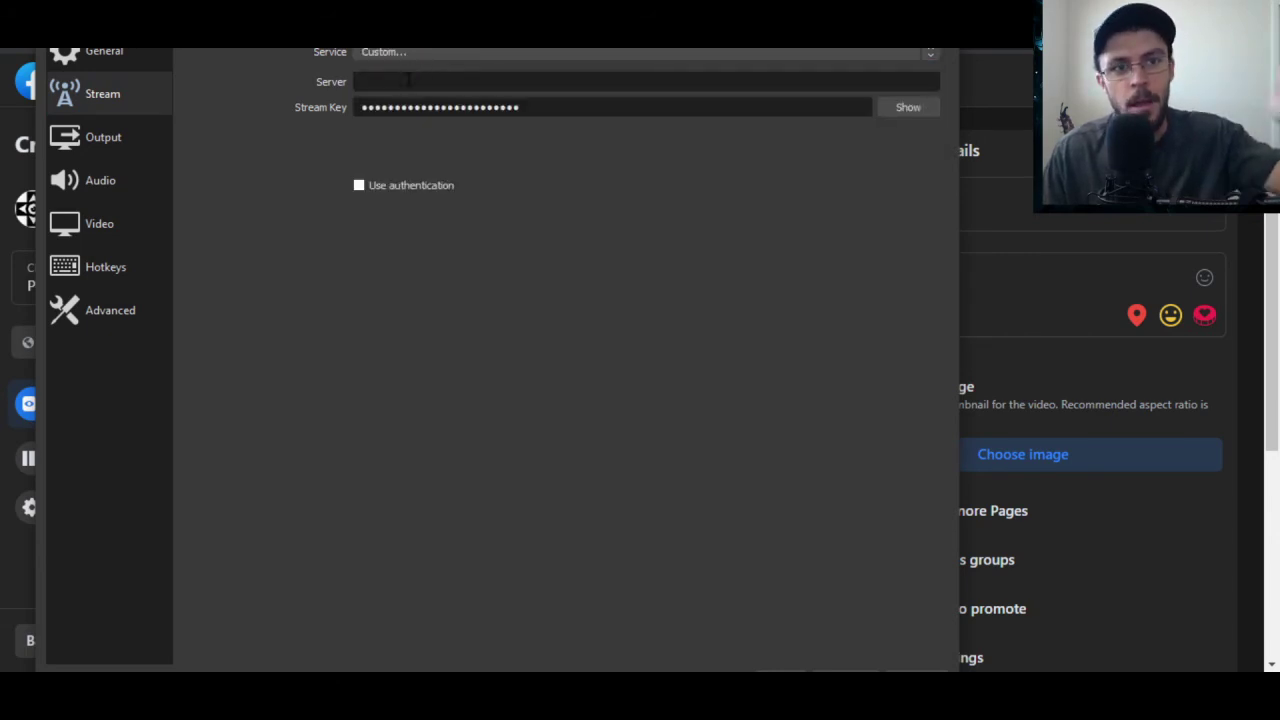
click(408, 80)
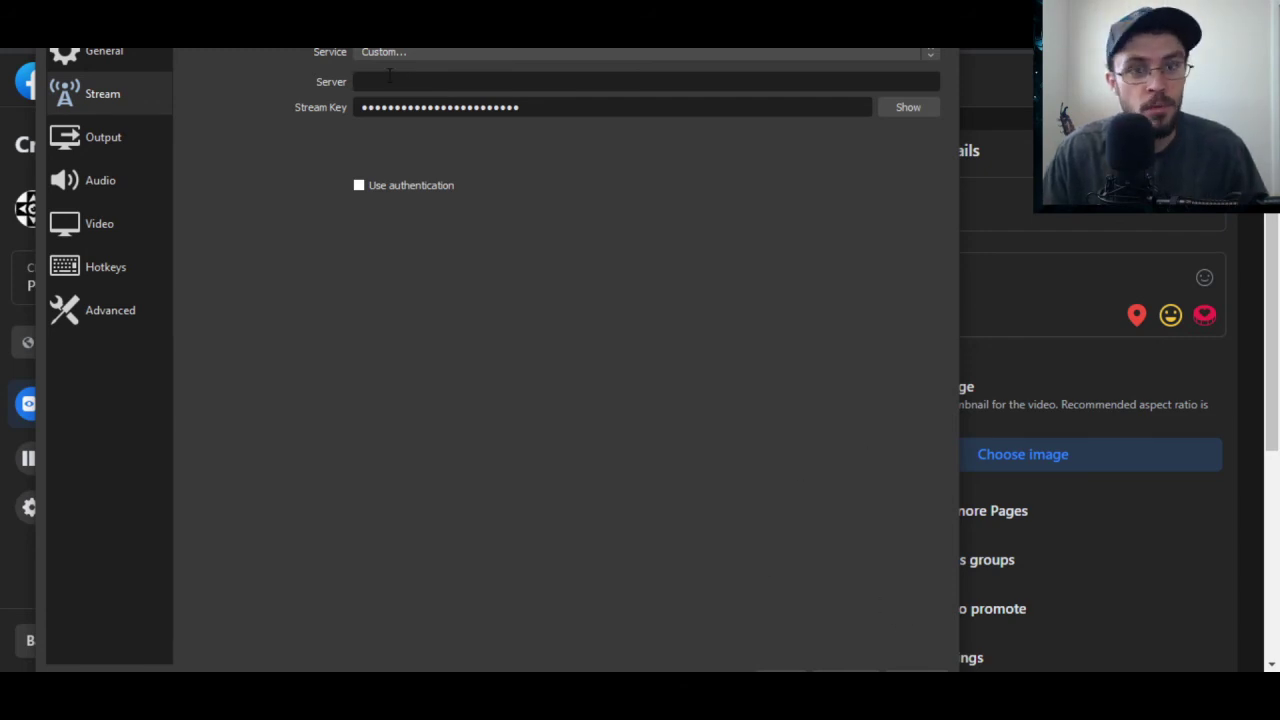
mouse_move(790, 20)
mouse_down()
mouse_move(800, 229)
mouse_move(794, 16)
mouse_up()
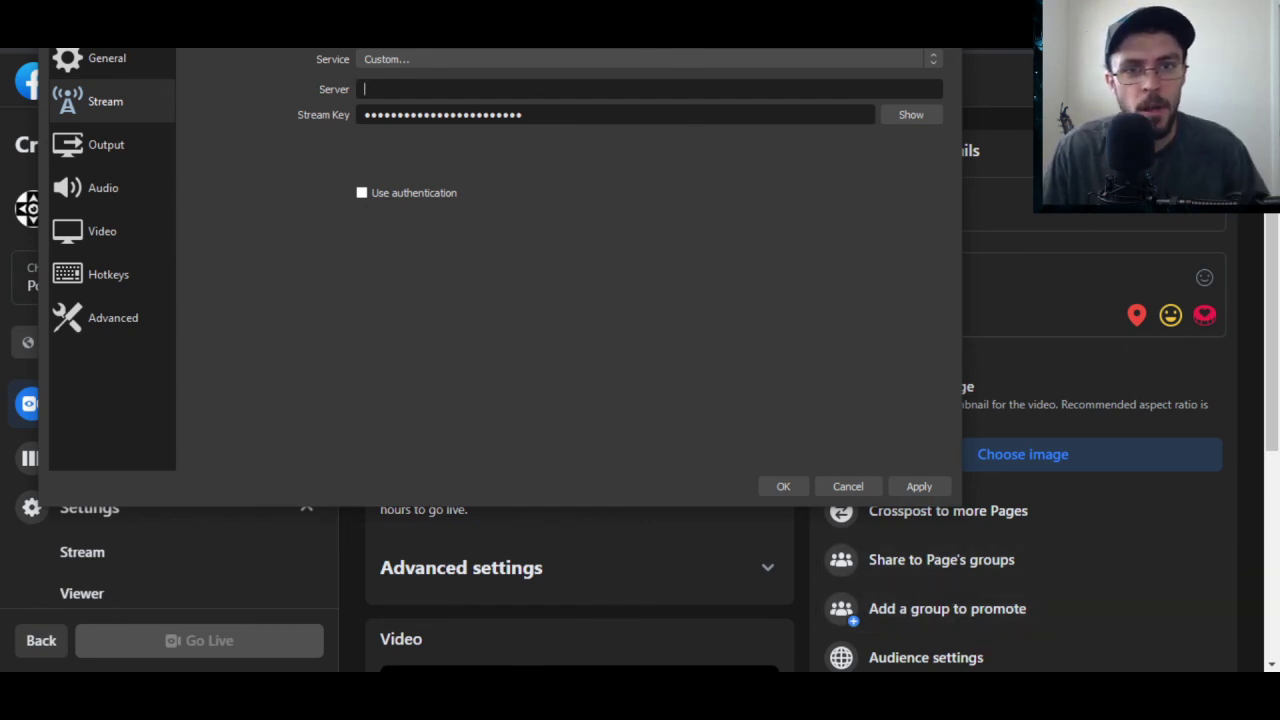
click(848, 486)
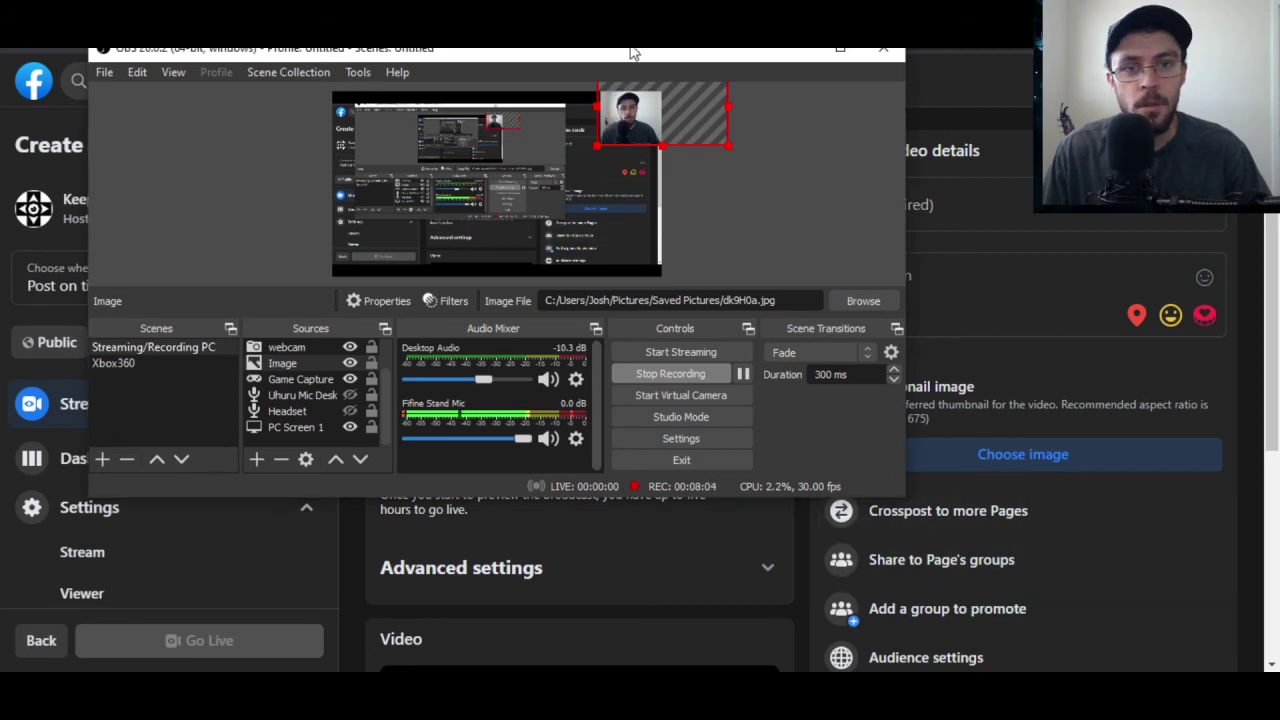
Move the OBS window off the Facebook page and review the Stream Setup options.
key(super+shift+Right)
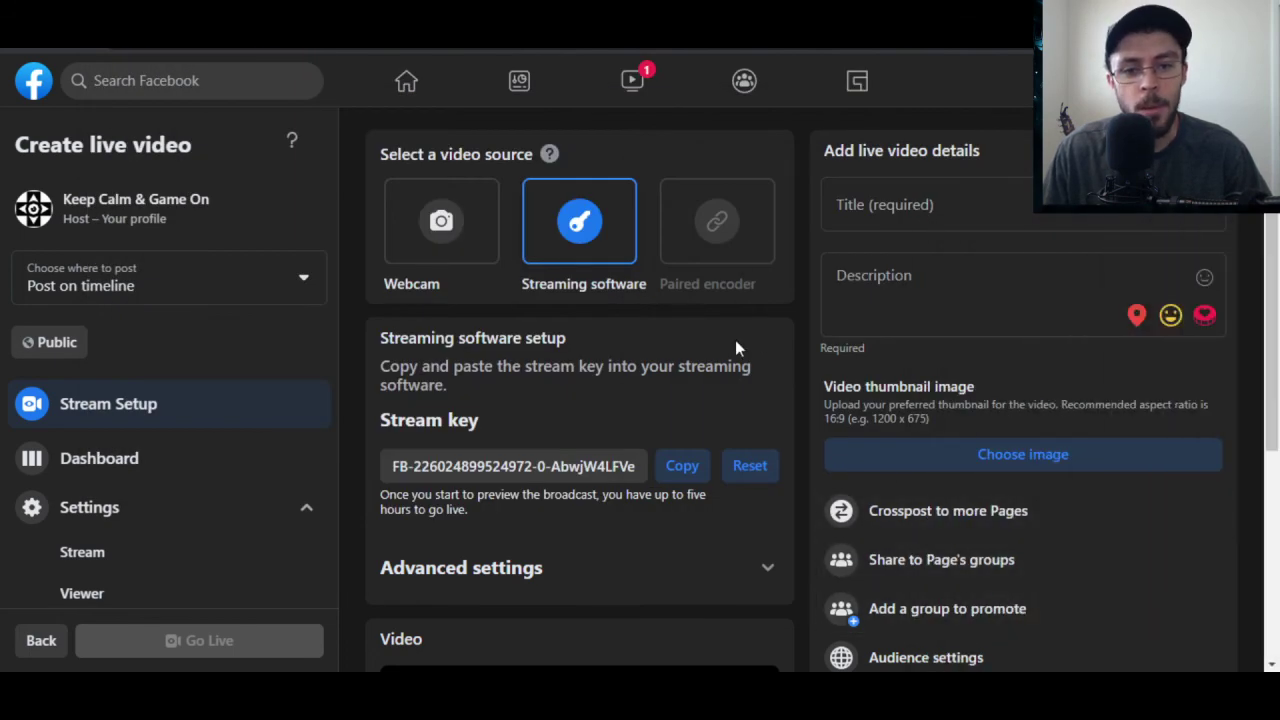
scroll(600, 340, down, 1)
scroll(534, 280, up, 1)
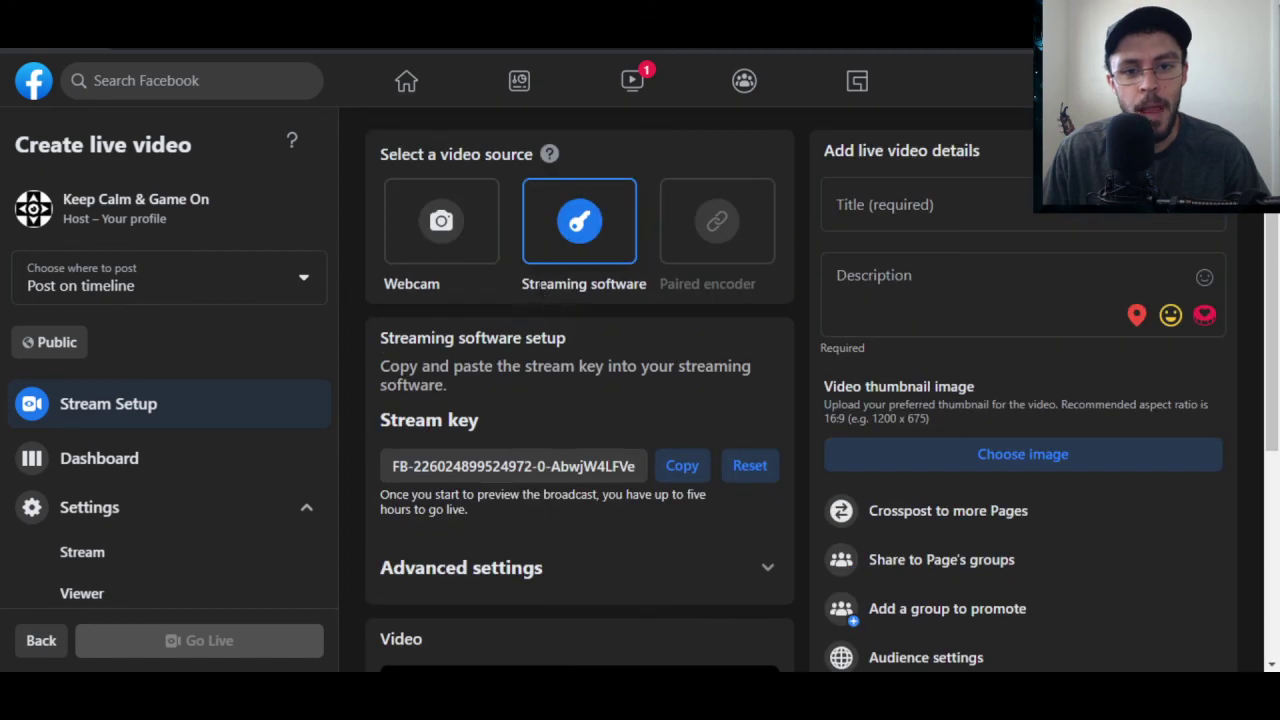